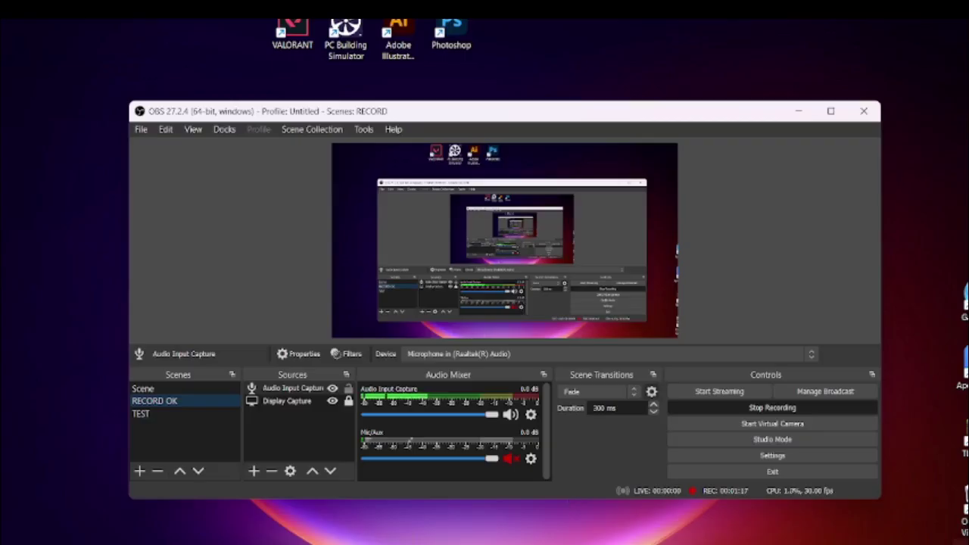
- Minimise OBS Studio with Win+Down to reveal the desktop's HTTP injector for PC items
key(super+Down)
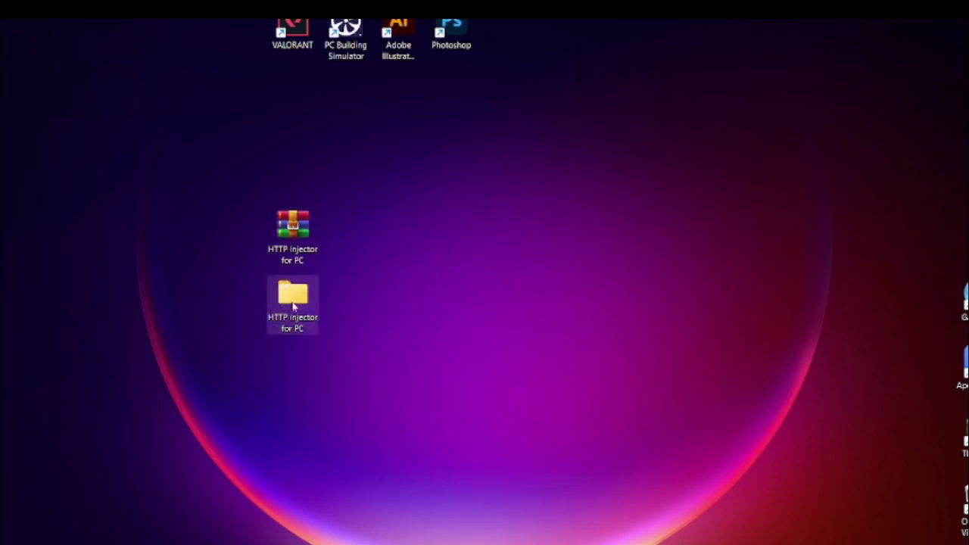
- Open the extracted 'HTTP injector for PC' folder on the desktop
mouse_move(284, 316)
double_click(306, 315)
- Open the nested 'HTTP injector for PC' folders down to the installers, then open the KEYS file
double_click(296, 220)
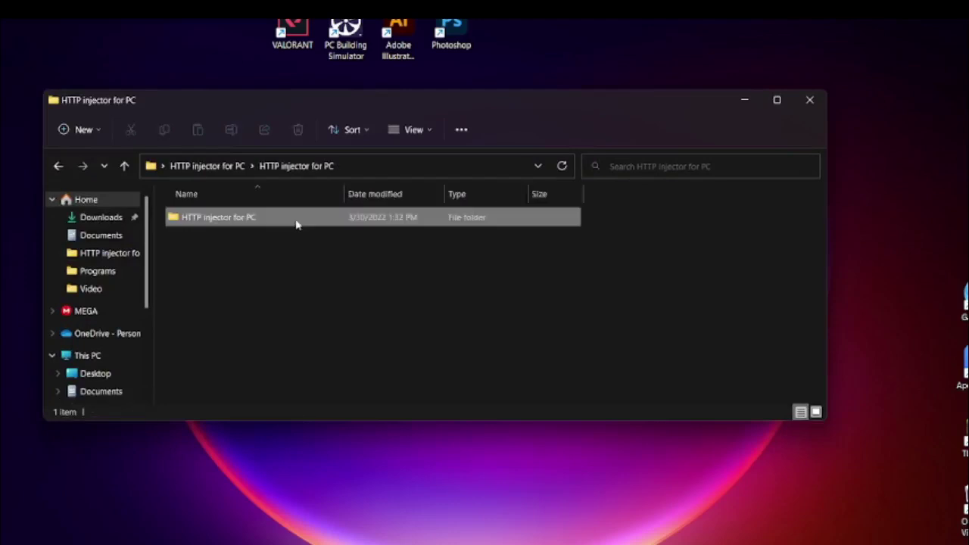
double_click(296, 226)
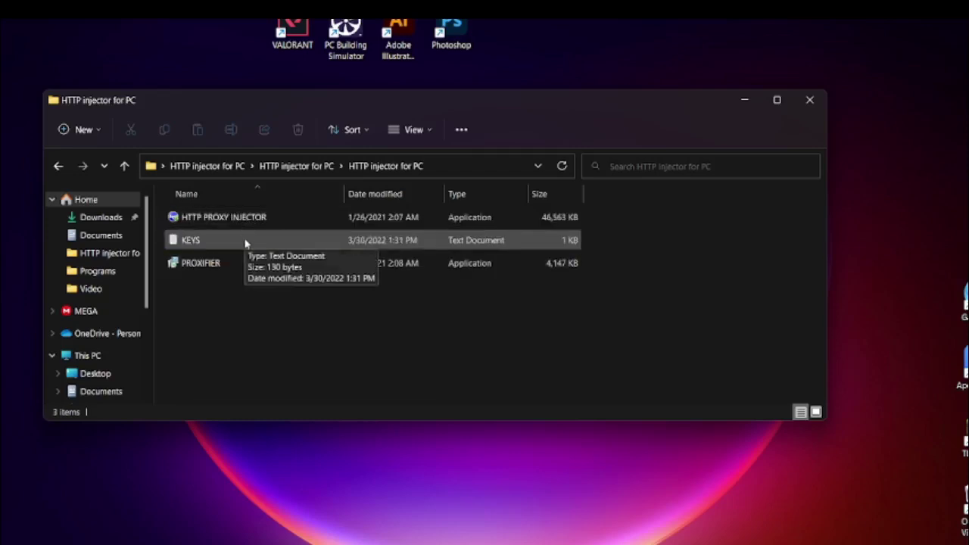
double_click(245, 242)
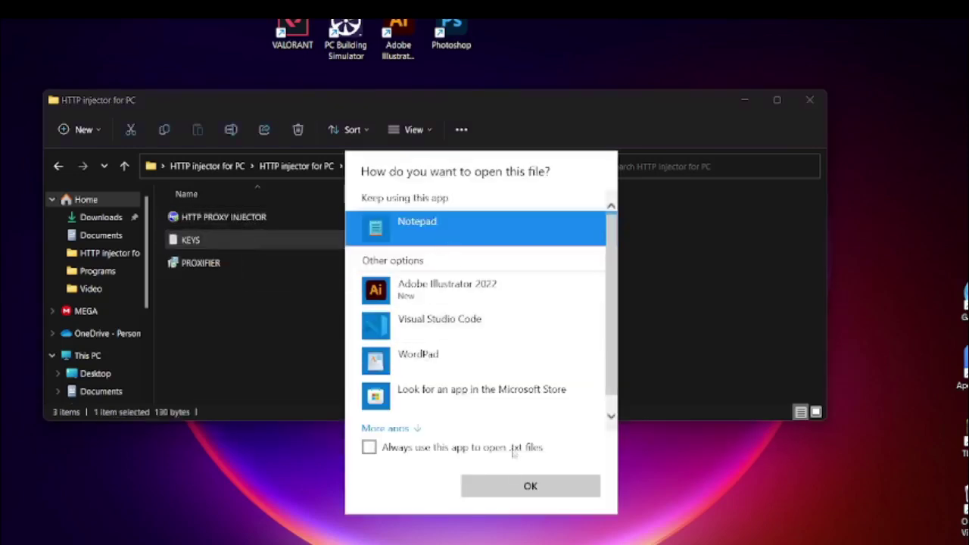
- Open KEYS in Notepad, move it aside, and select the HTTP PROXY INJECTOR installer
click(528, 490)
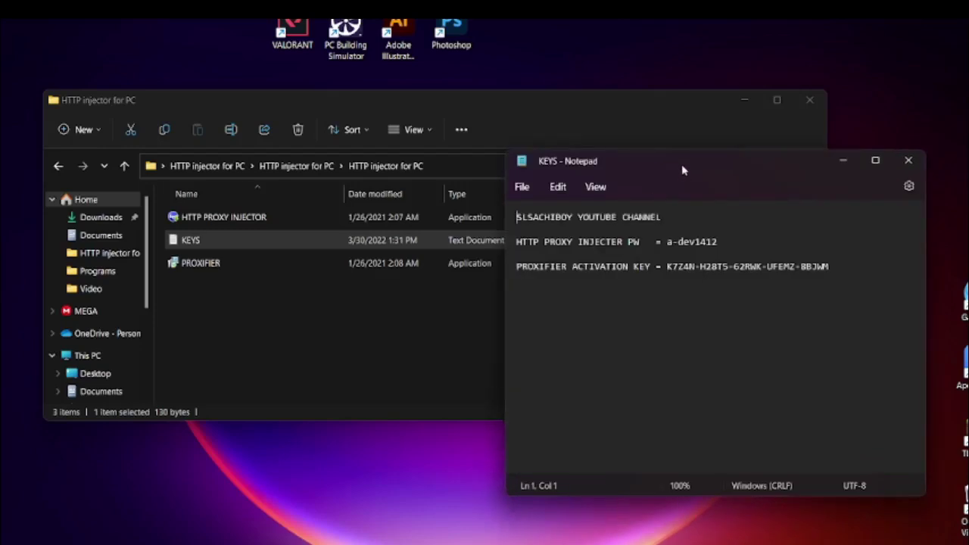
drag(674, 159, 839, 135)
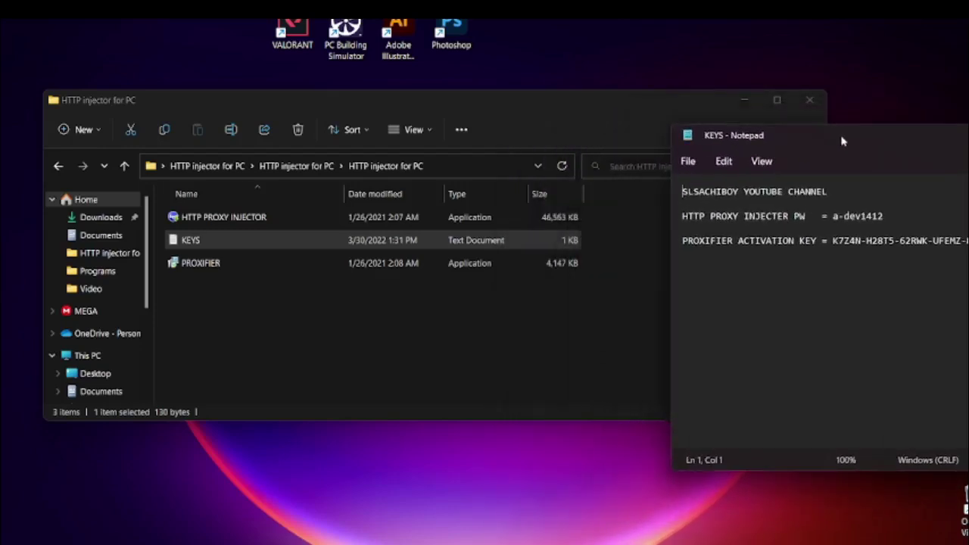
click(275, 217)
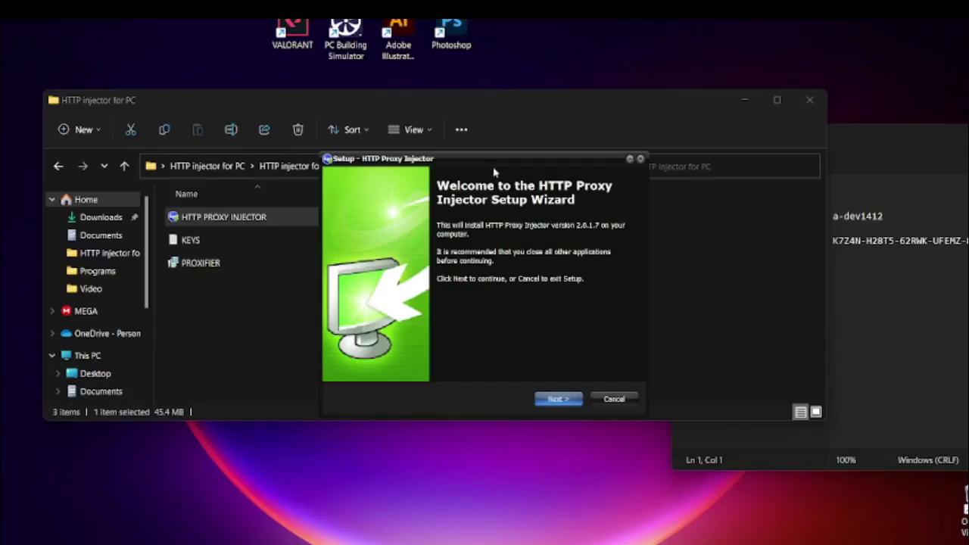
- Arrange the windows, pass the setup welcome page and accept the licence agreement
drag(493, 165, 284, 117)
drag(576, 104, 425, 414)
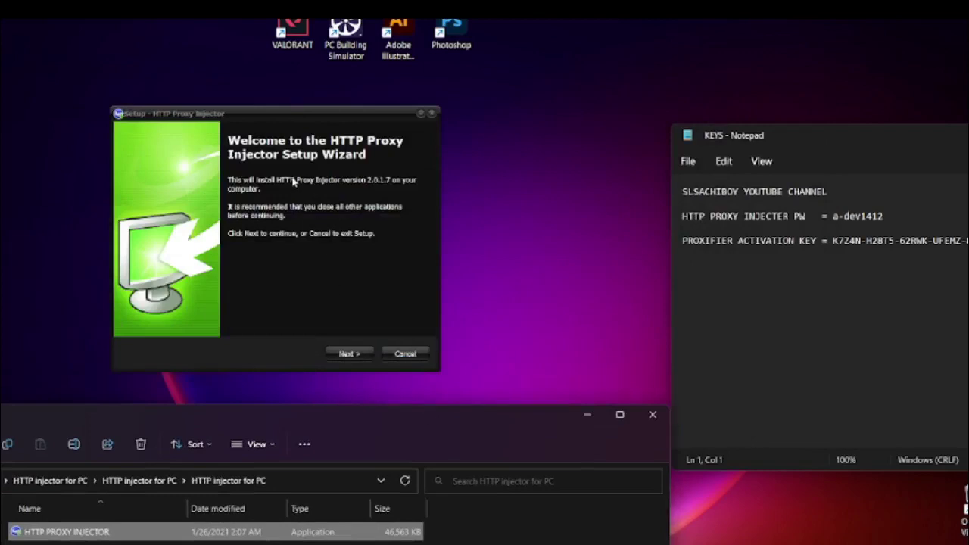
click(289, 220)
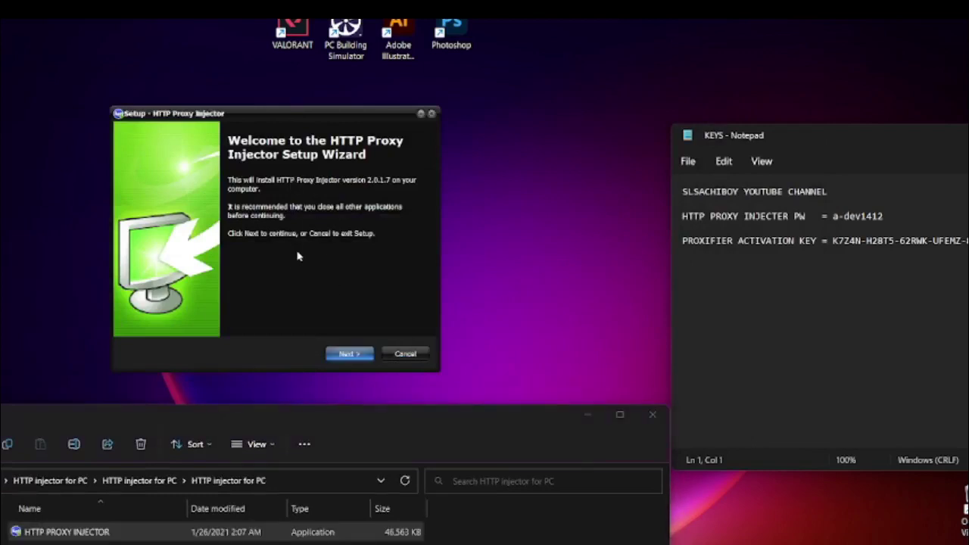
click(358, 354)
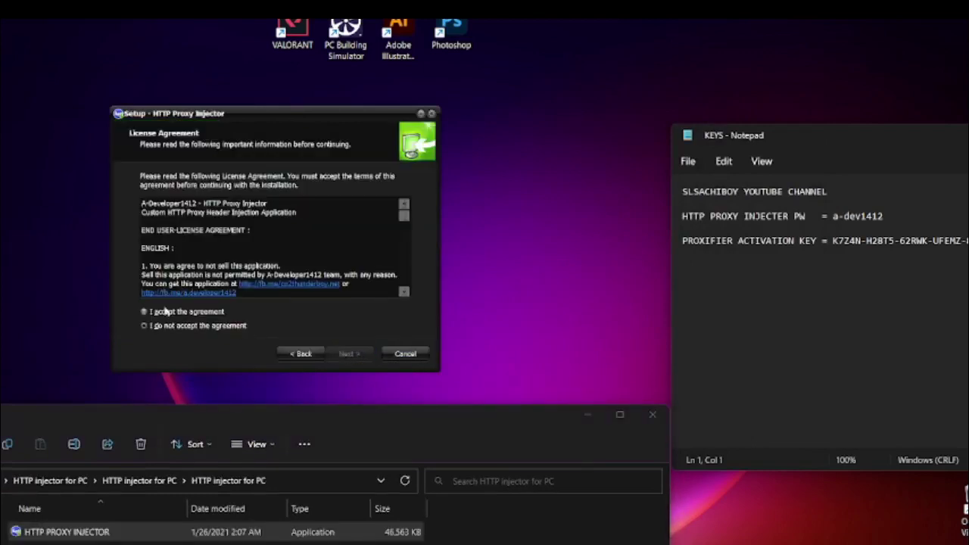
click(215, 313)
click(347, 353)
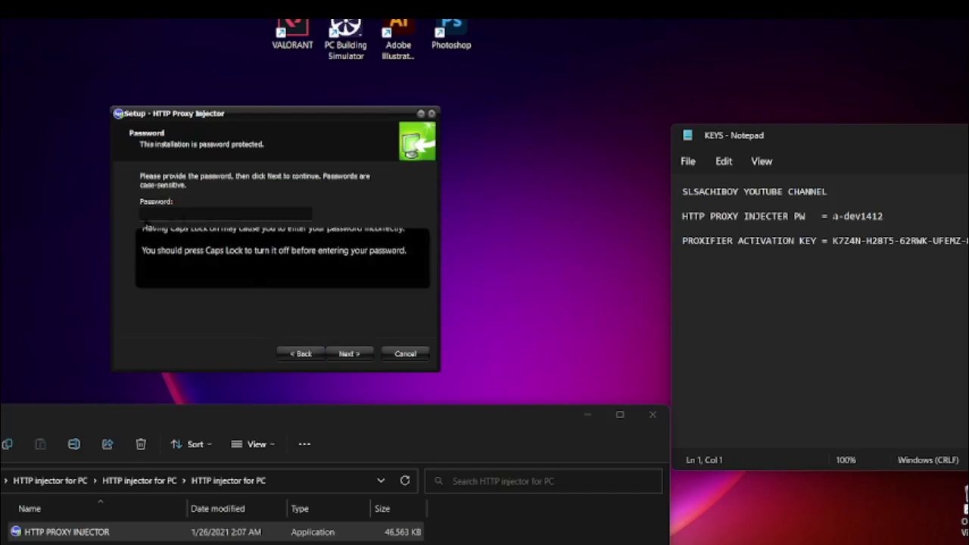
- Copy the installer password from the KEYS notes and paste it into the password page
drag(832, 215, 882, 216)
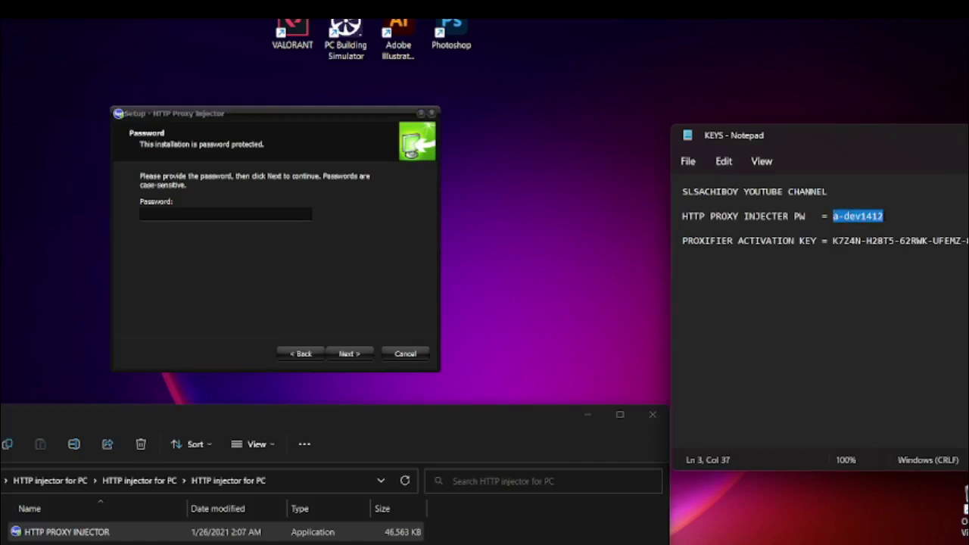
click(224, 214)
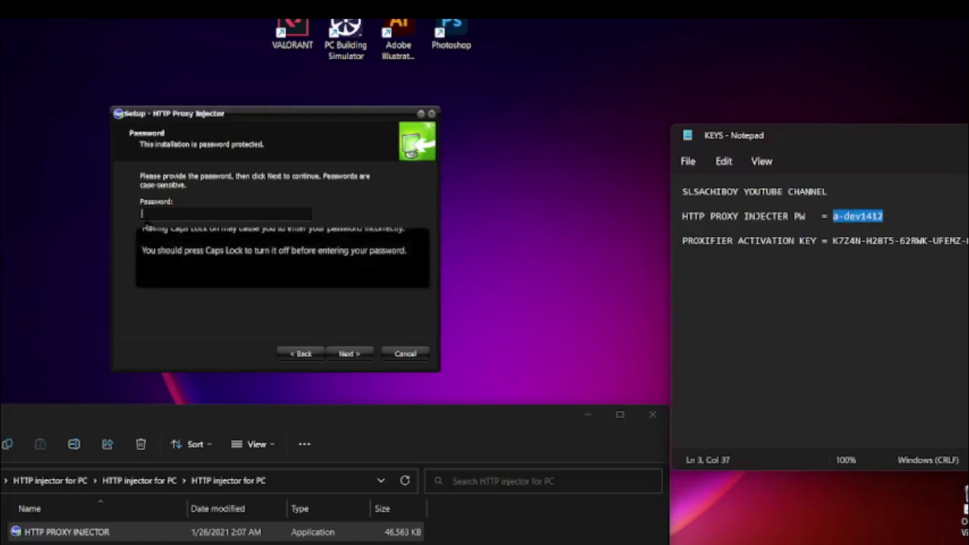
key(ctrl+v)
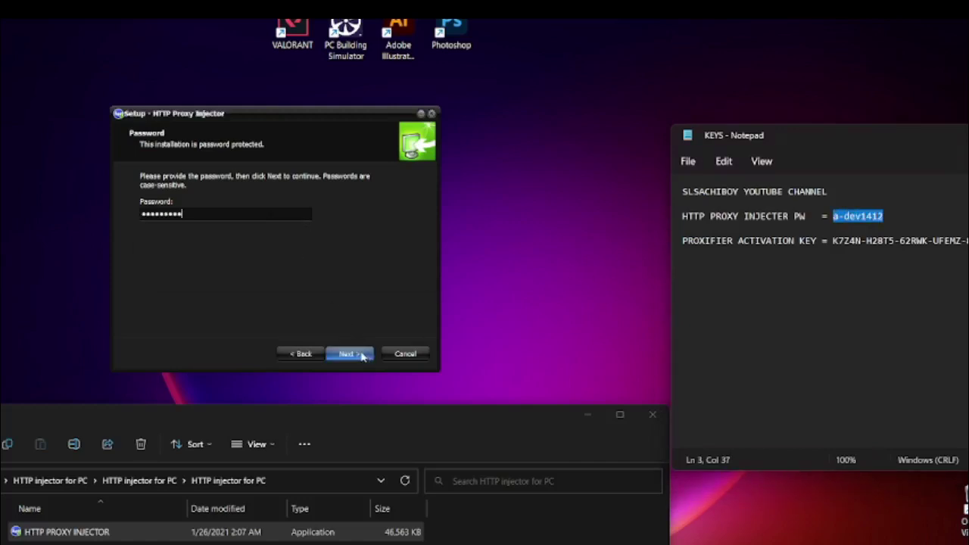
click(362, 355)
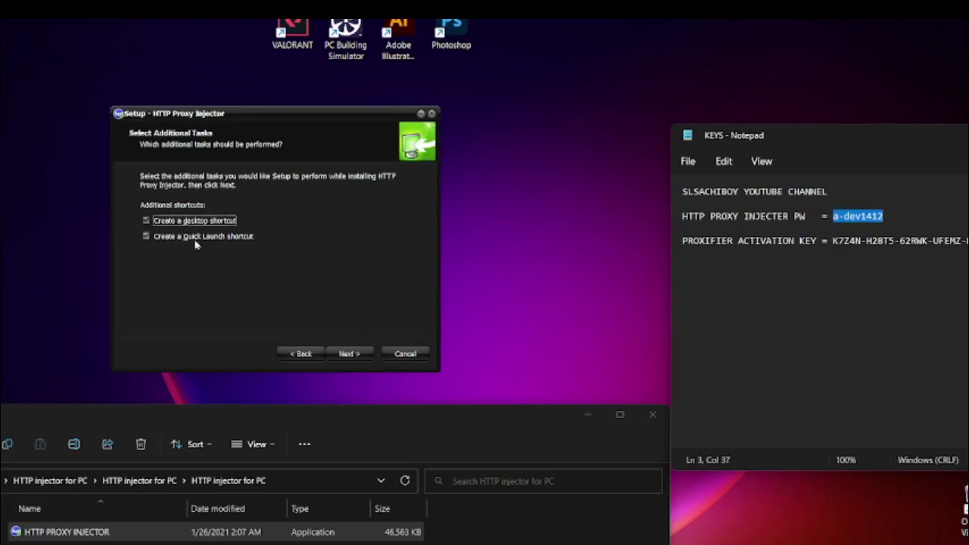
- Keep the additional shortcuts, install HTTP Proxy Injector and finish the wizard
click(358, 356)
click(356, 356)
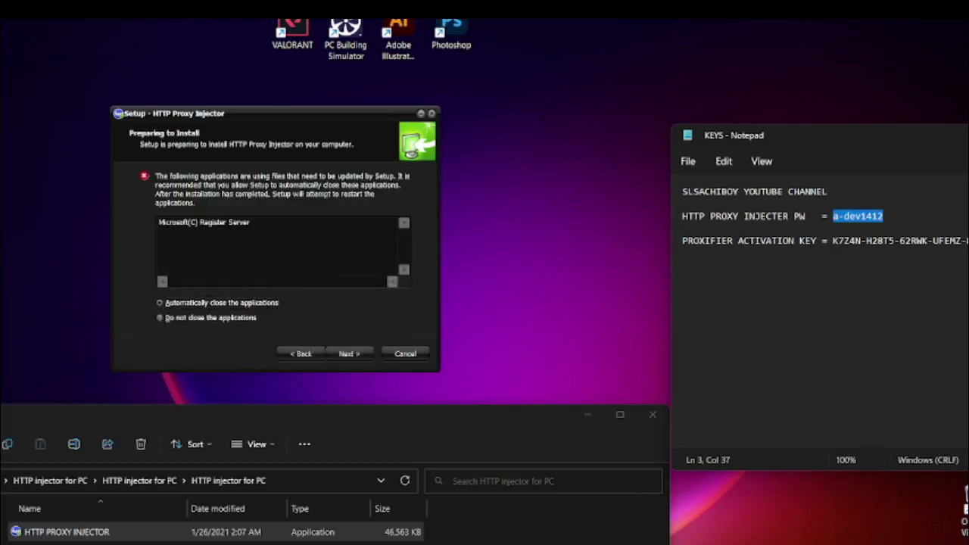
click(348, 354)
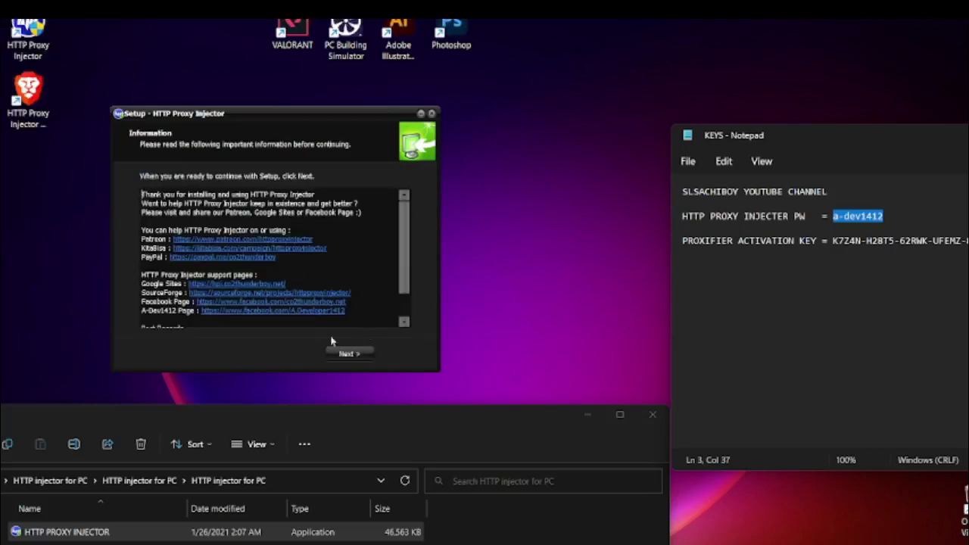
click(360, 360)
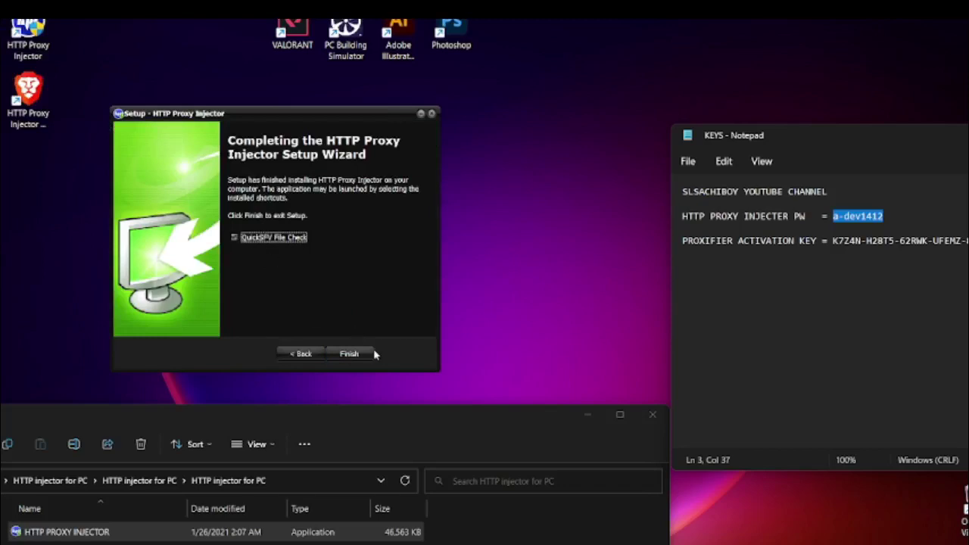
click(359, 355)
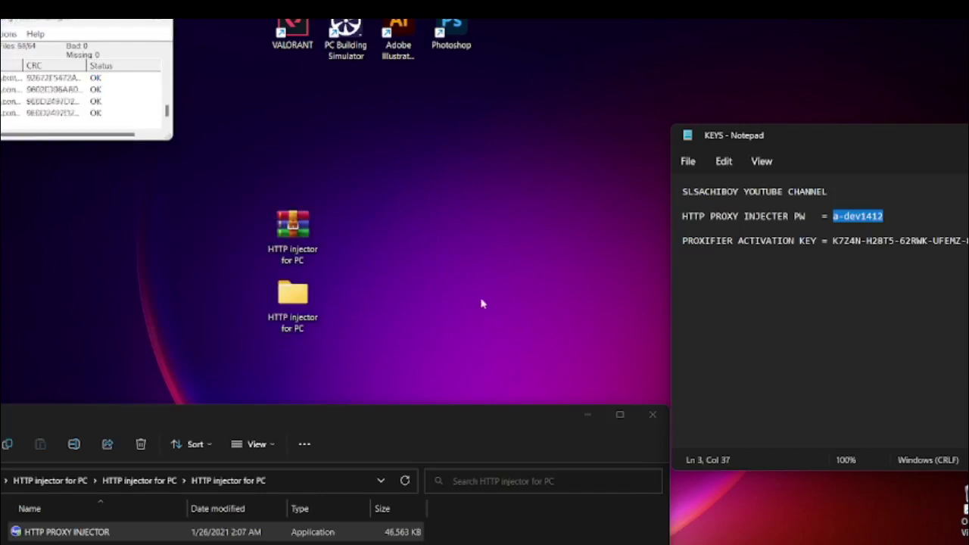
- Close the QuickSFV window, launch the PROXIFIER installer, and close the file window
click(159, 23)
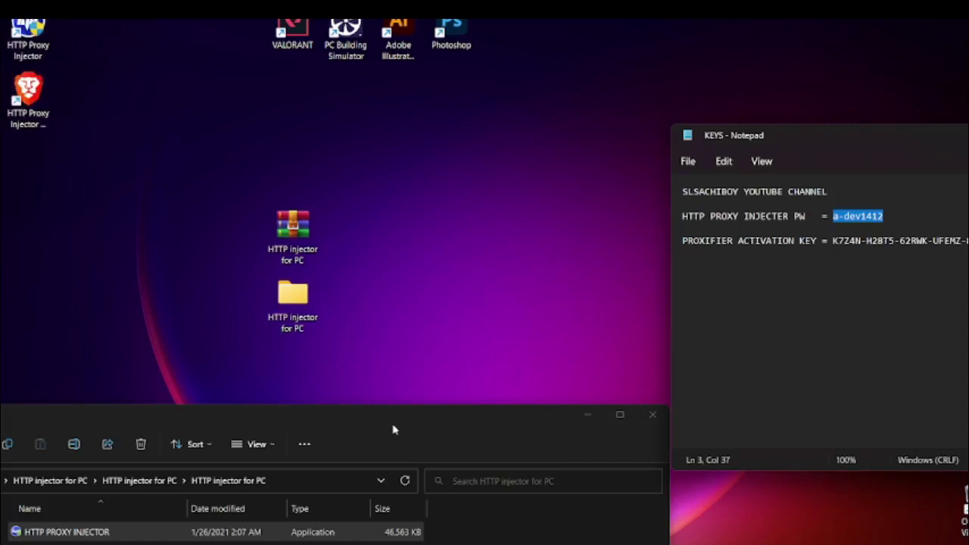
drag(393, 429, 405, 263)
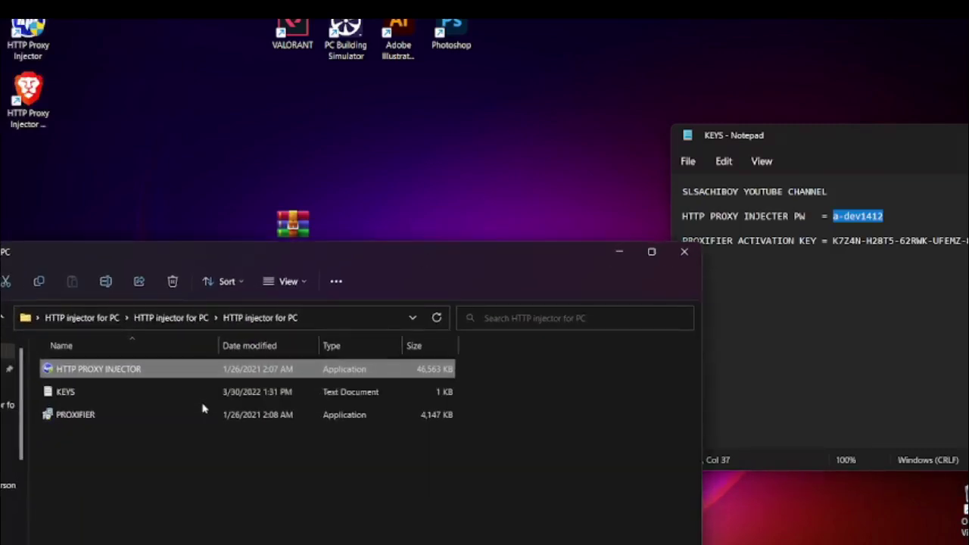
click(200, 418)
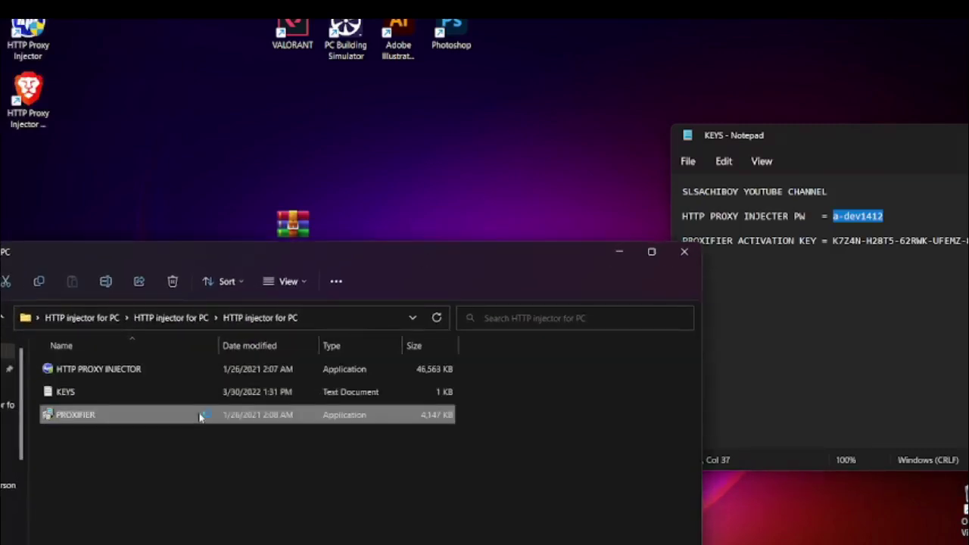
double_click(201, 416)
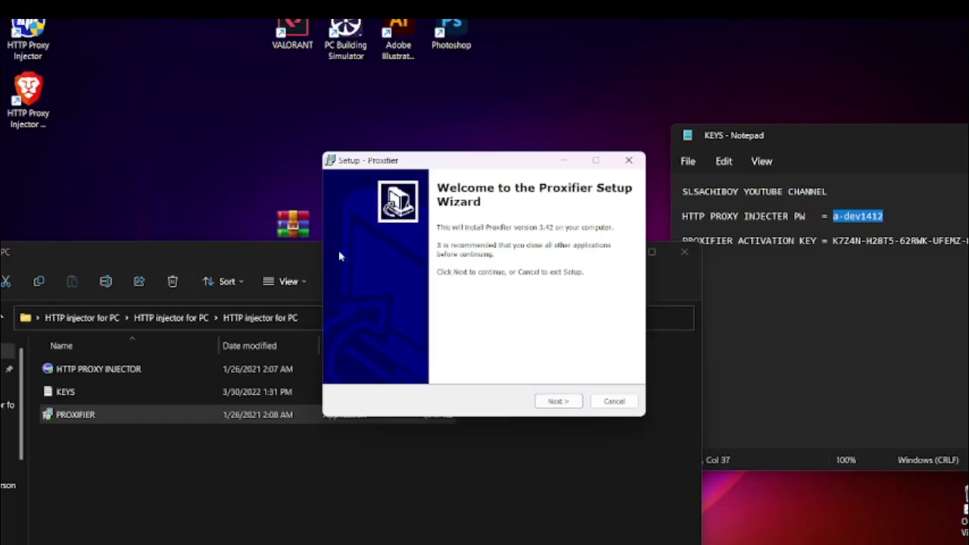
click(281, 255)
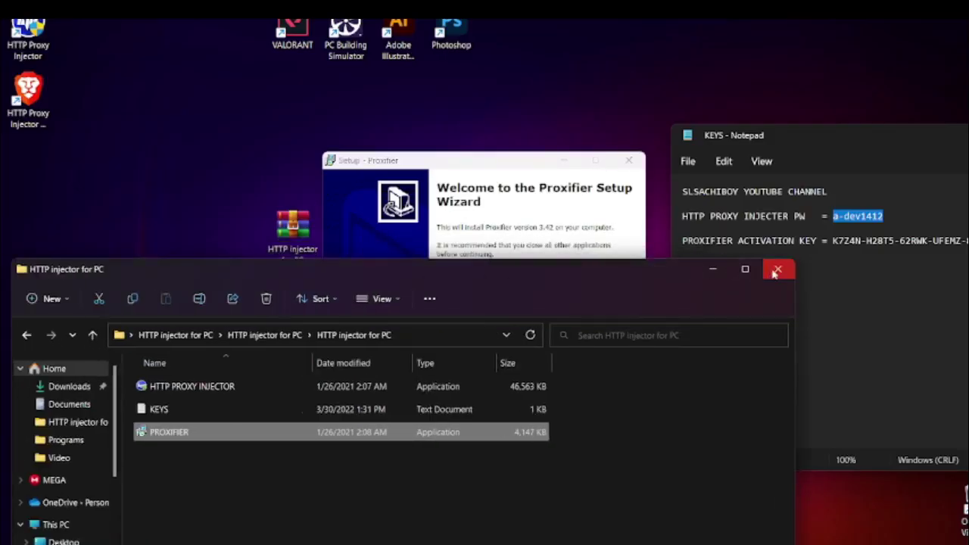
click(777, 270)
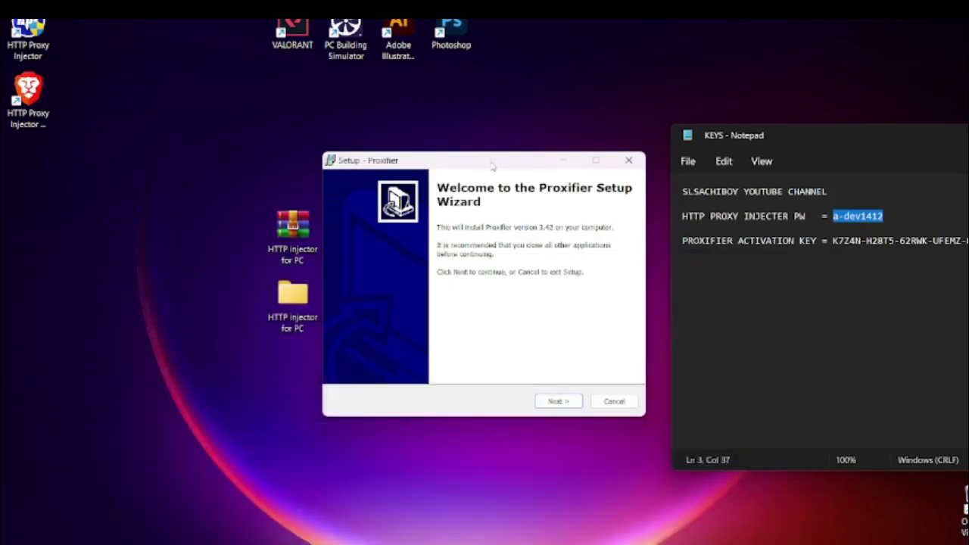
- Accept the Proxifier licence and set the install folder to D:\Proxifier
drag(492, 166, 299, 125)
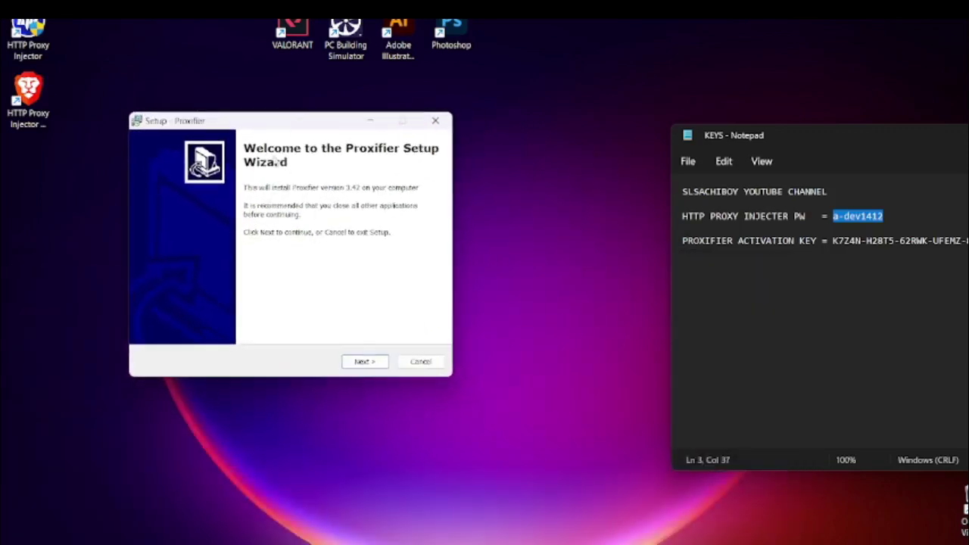
click(373, 363)
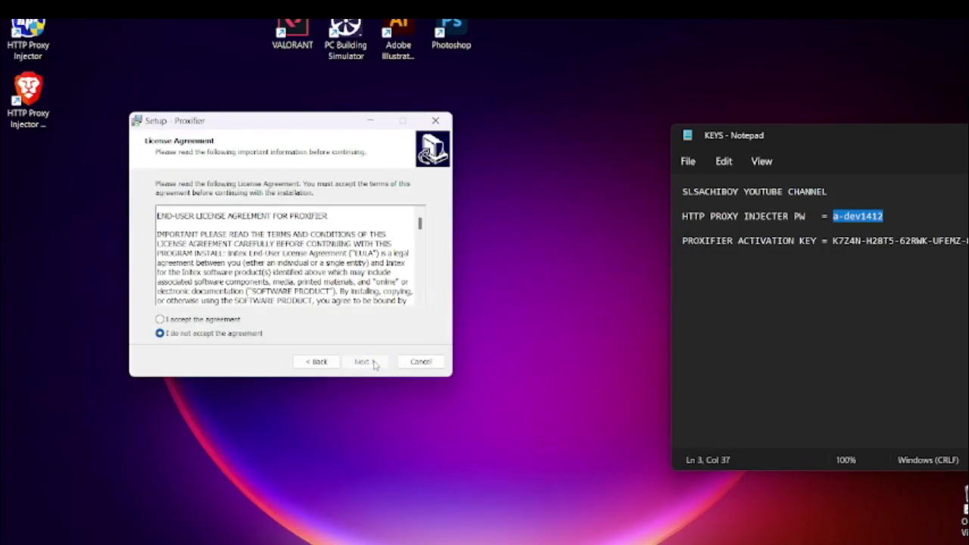
click(227, 321)
click(366, 362)
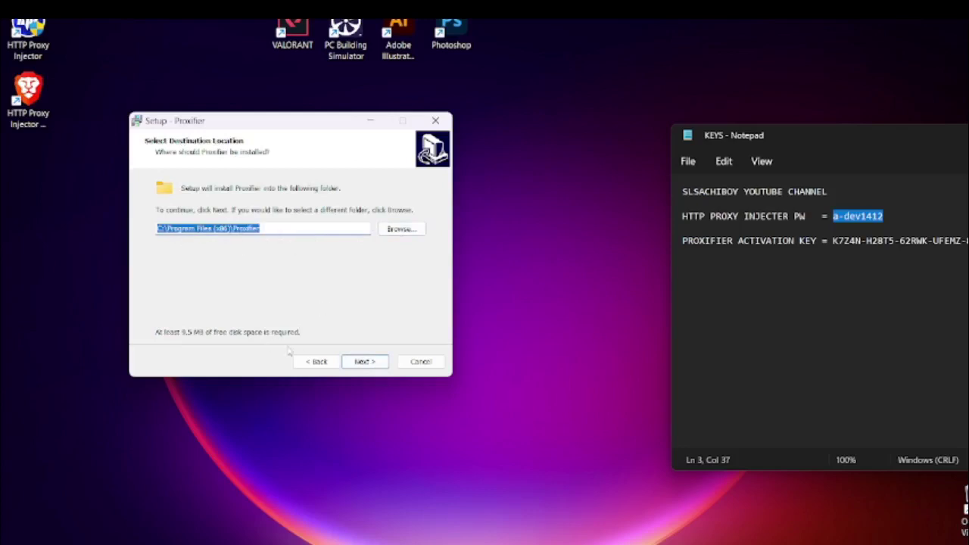
click(402, 229)
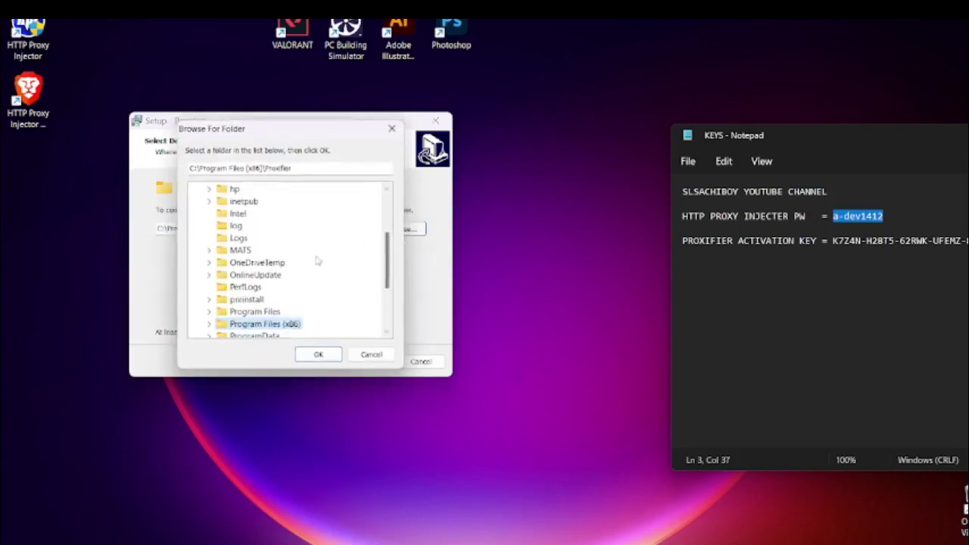
scroll(223, 293, up, 3)
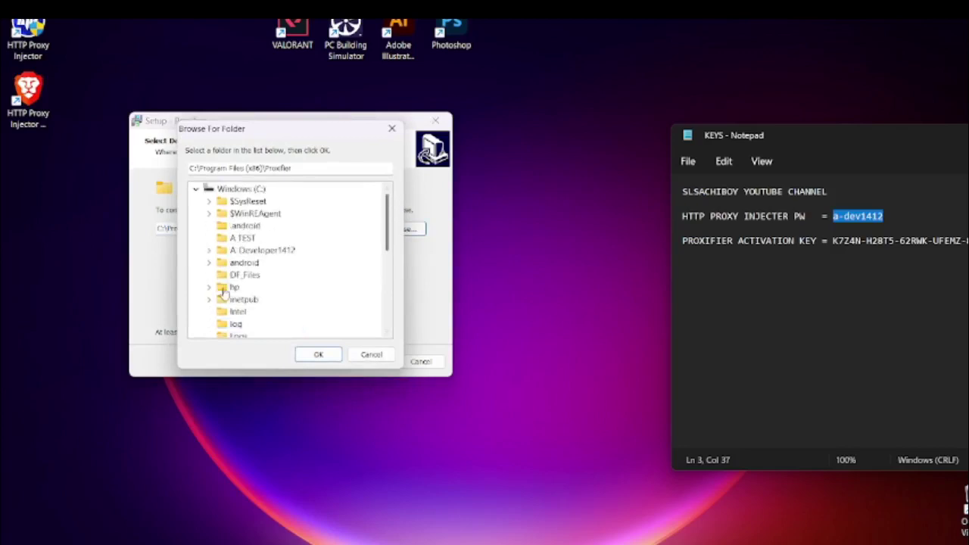
click(196, 188)
click(198, 201)
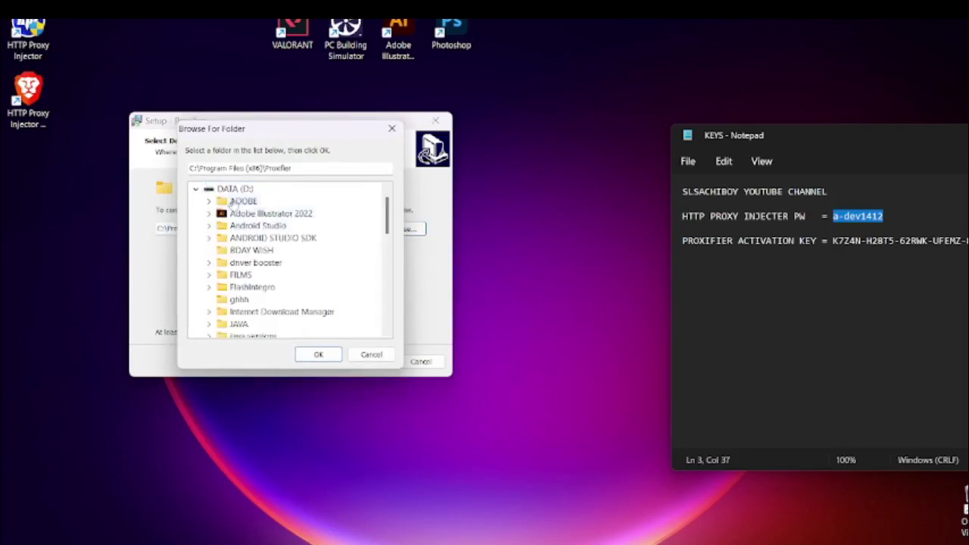
click(234, 191)
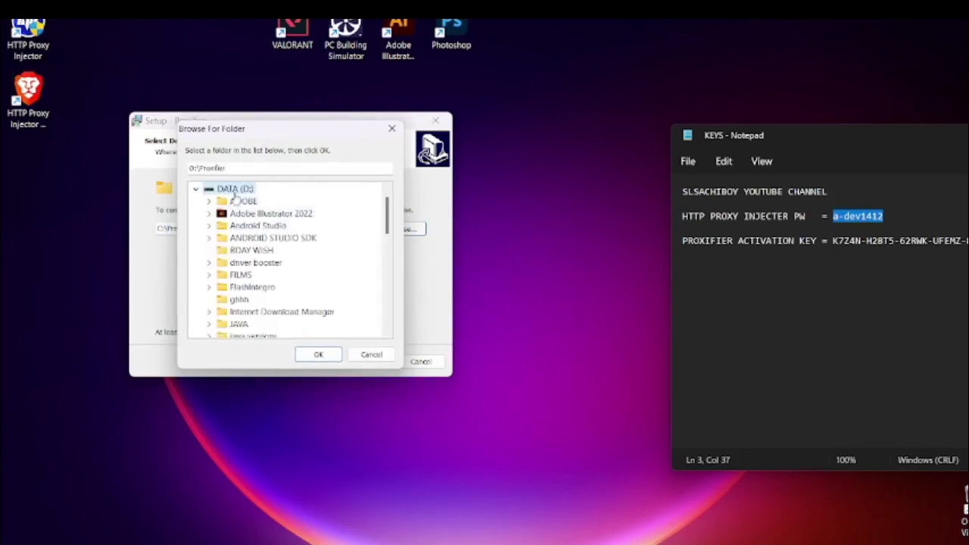
click(324, 356)
- Keep the Start Menu folder, add a desktop shortcut, install Proxifier and finish
click(363, 361)
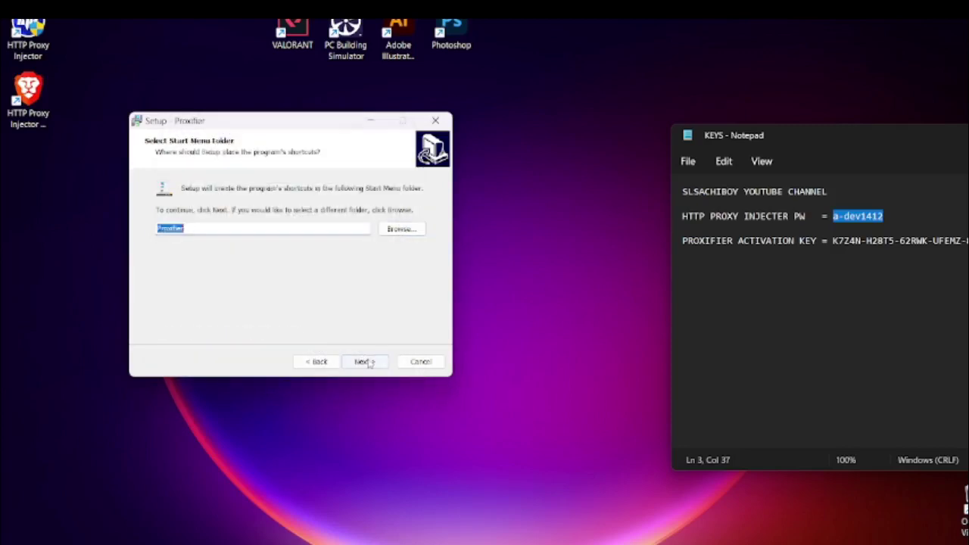
click(364, 362)
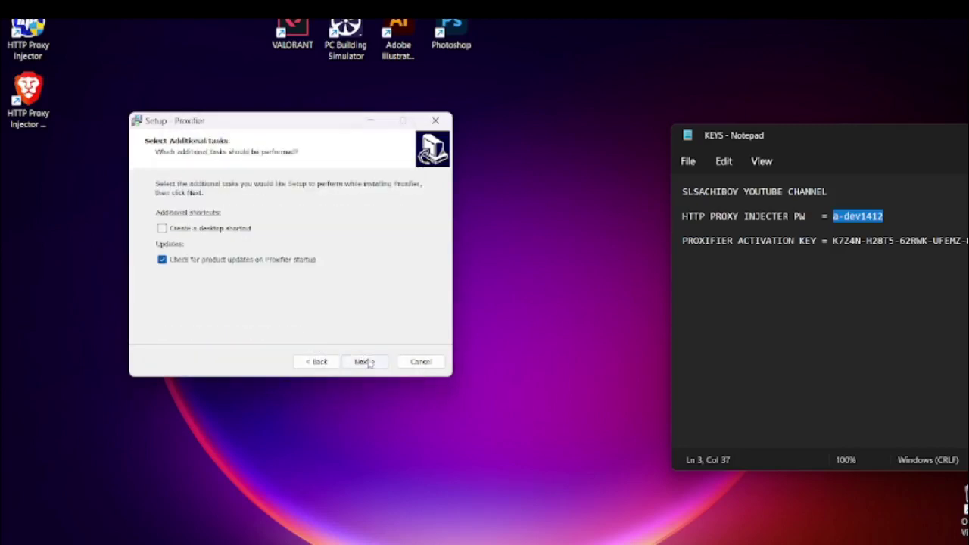
click(225, 232)
click(366, 362)
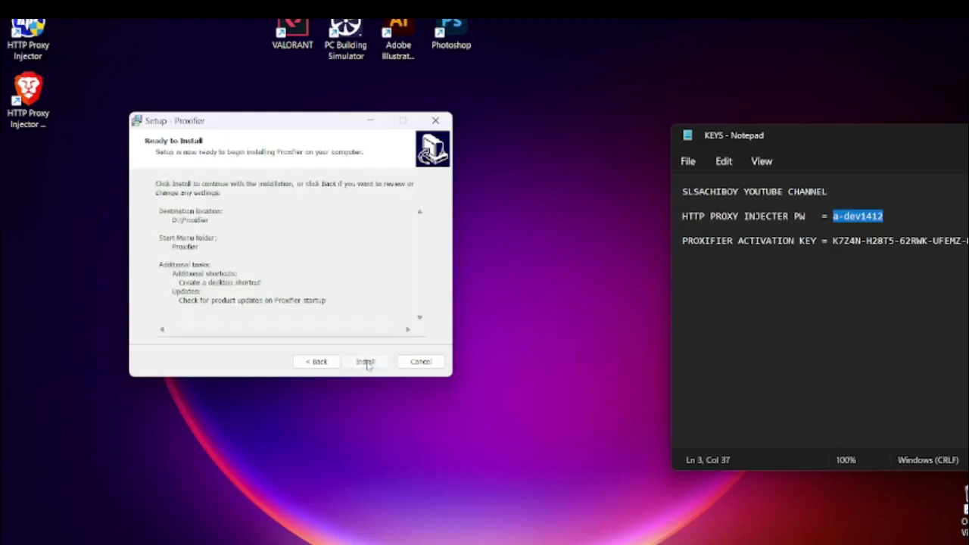
click(367, 362)
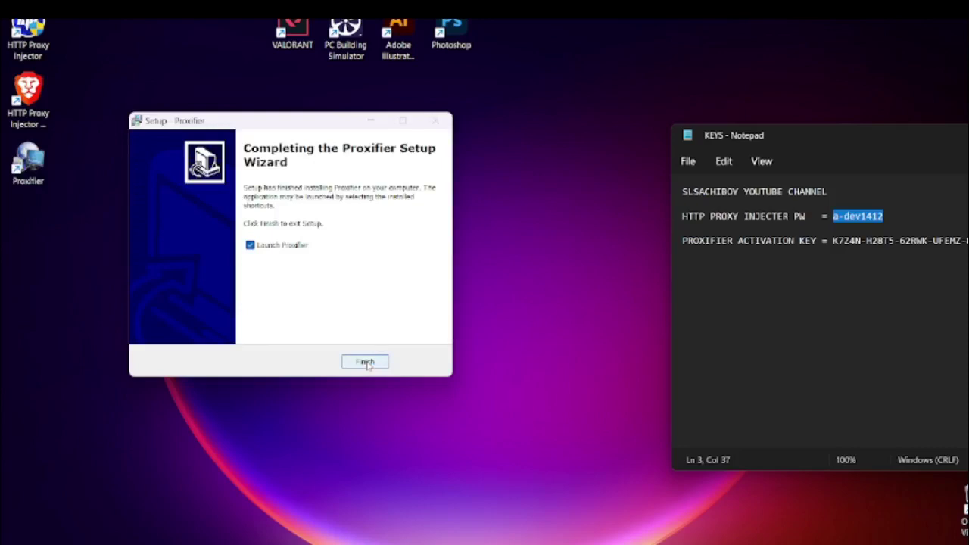
click(367, 362)
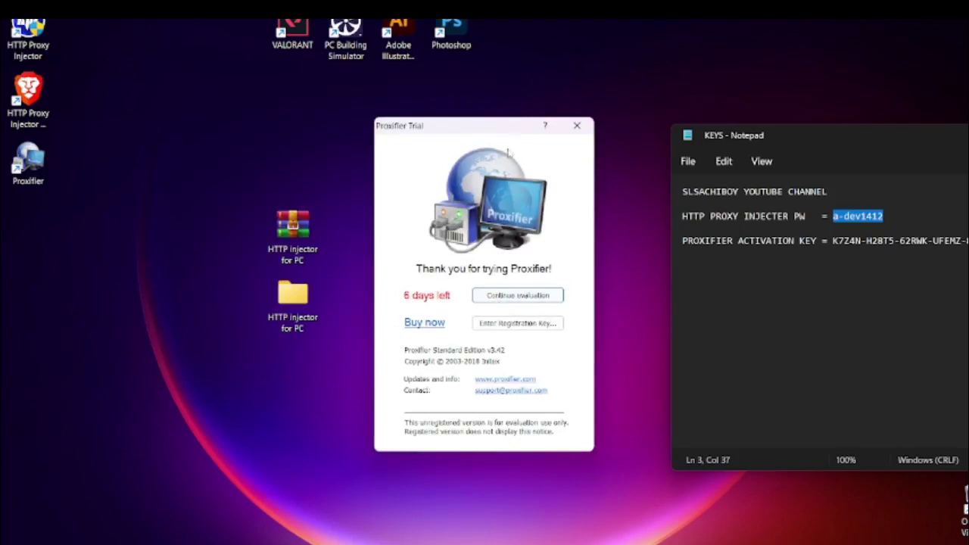
- Move the 6-days-left trial notice aside and choose Enter Registration Key
drag(497, 134, 297, 101)
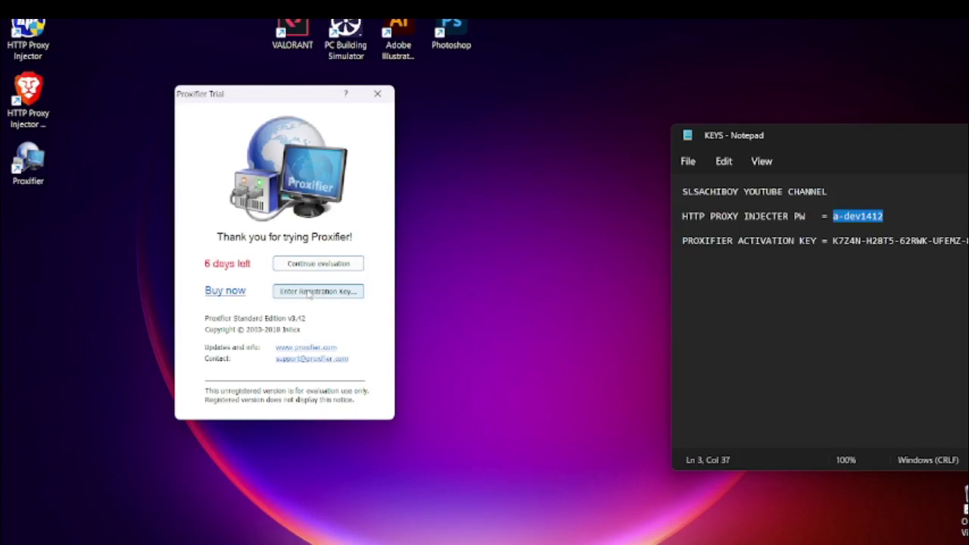
click(308, 295)
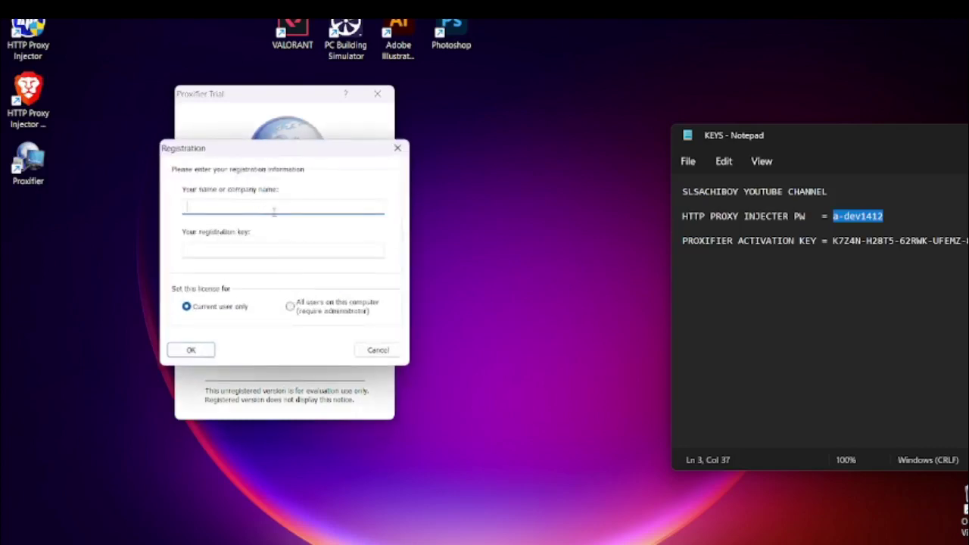
- Enter the owner's name and paste the activation key from KEYS, then submit the registration
text(SLSACHIBOY)
click(264, 249)
drag(967, 240, 832, 239)
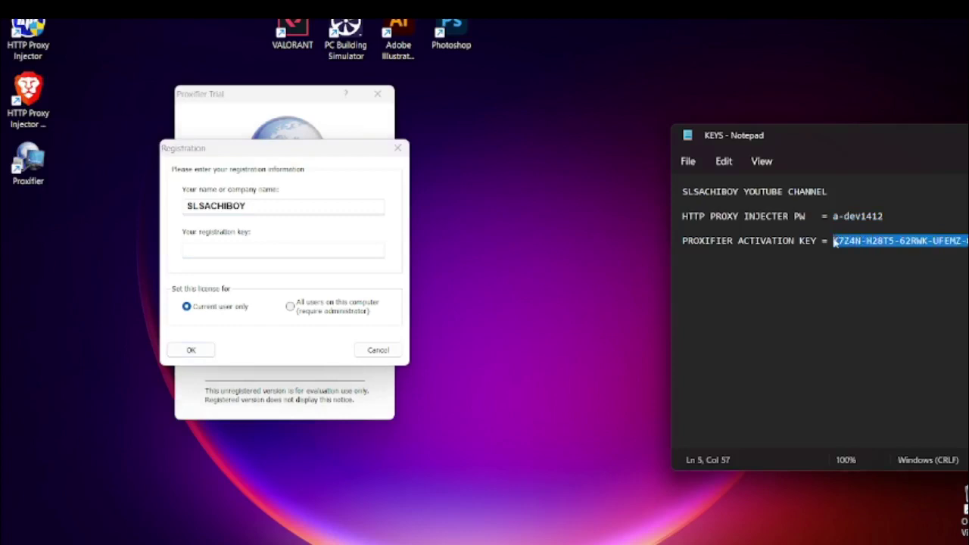
click(301, 250)
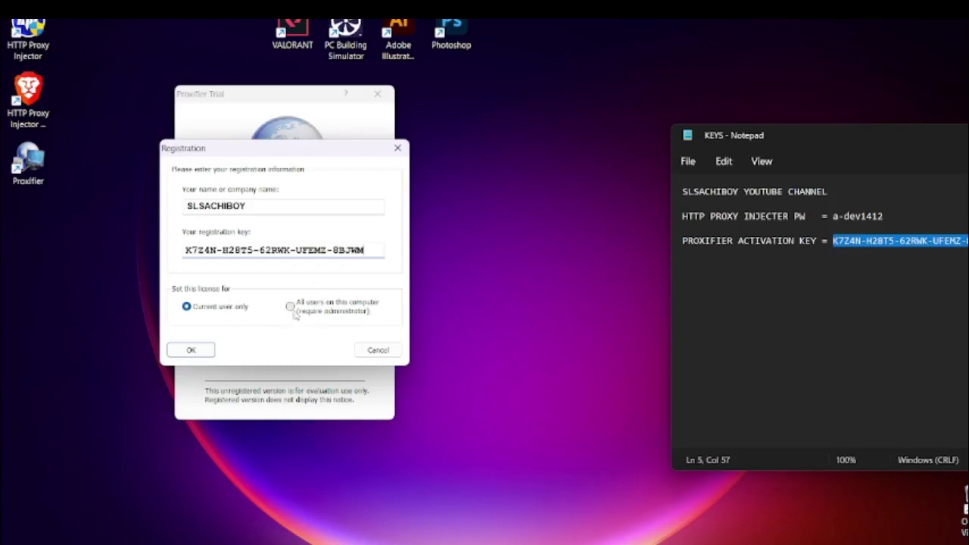
click(201, 351)
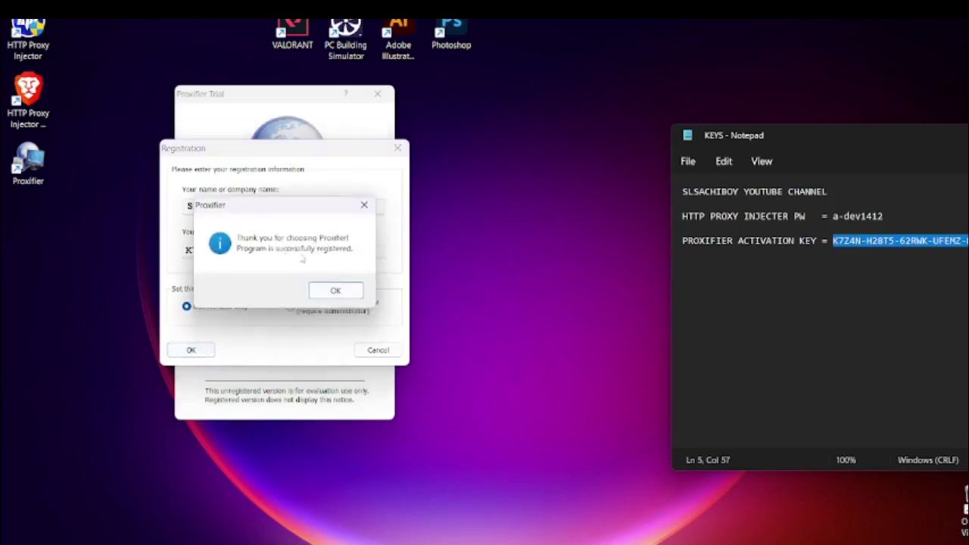
- Dismiss the registration message, minimise Proxifier, and close the KEYS notes
click(348, 296)
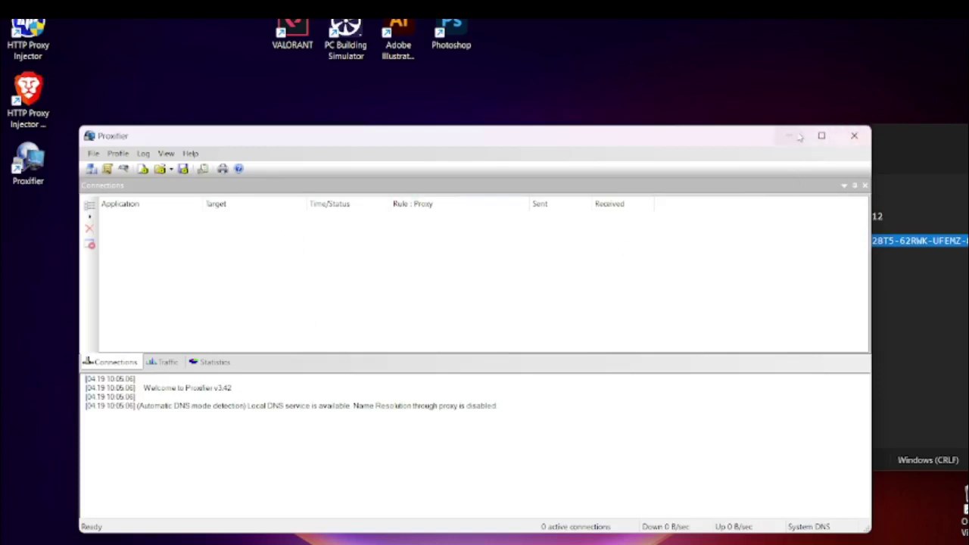
click(789, 136)
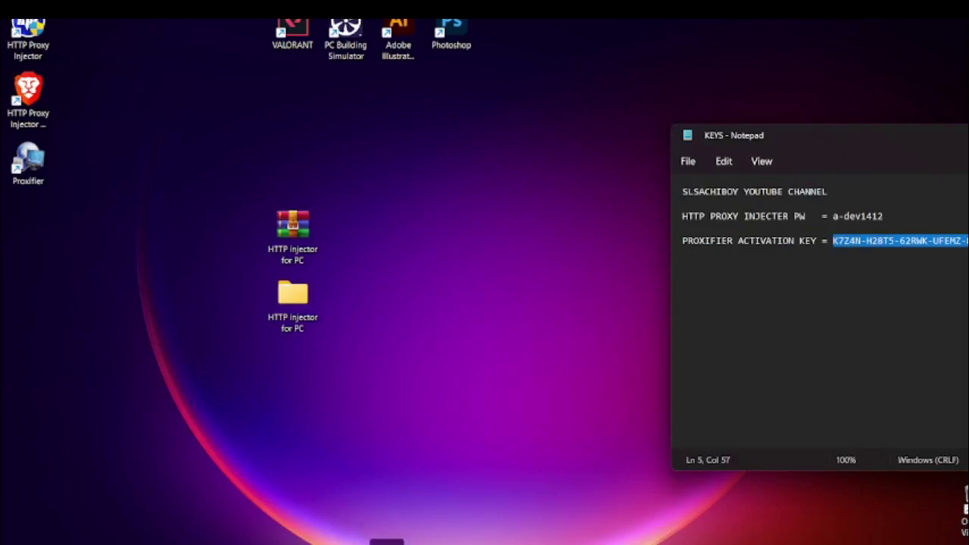
drag(952, 138, 677, 143)
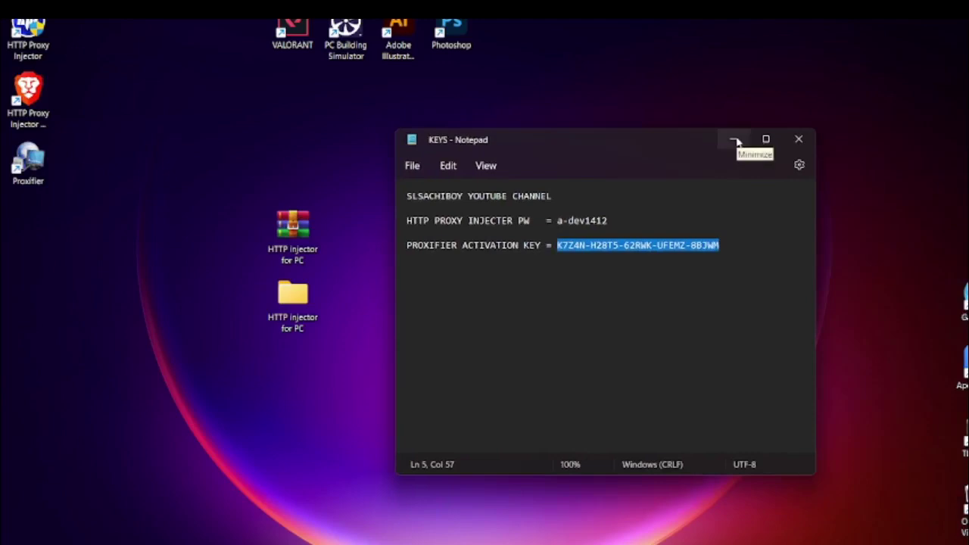
click(799, 141)
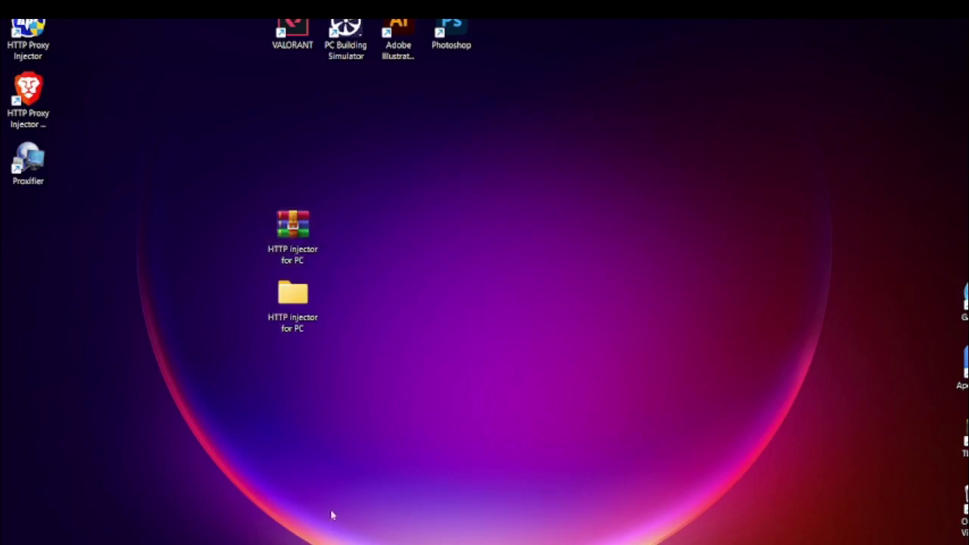
key(super)
- Close Start search, minimise the Brave browser, and launch HTTP Proxy Injector from its desktop shortcut
click(432, 502)
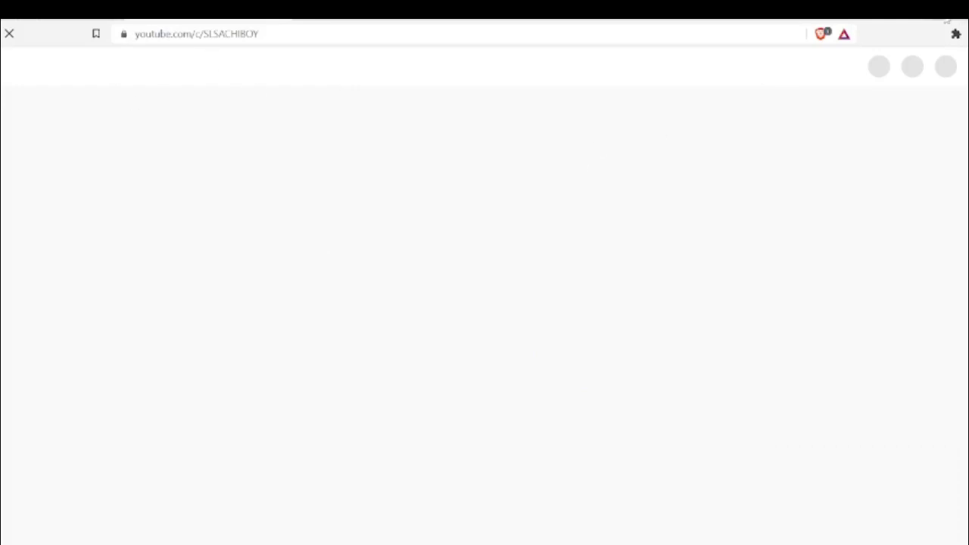
click(865, 69)
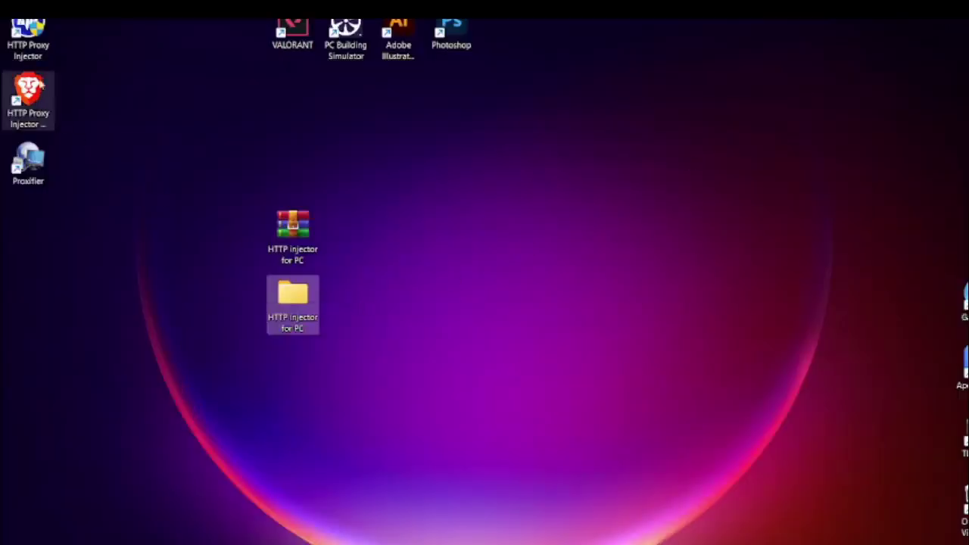
click(15, 42)
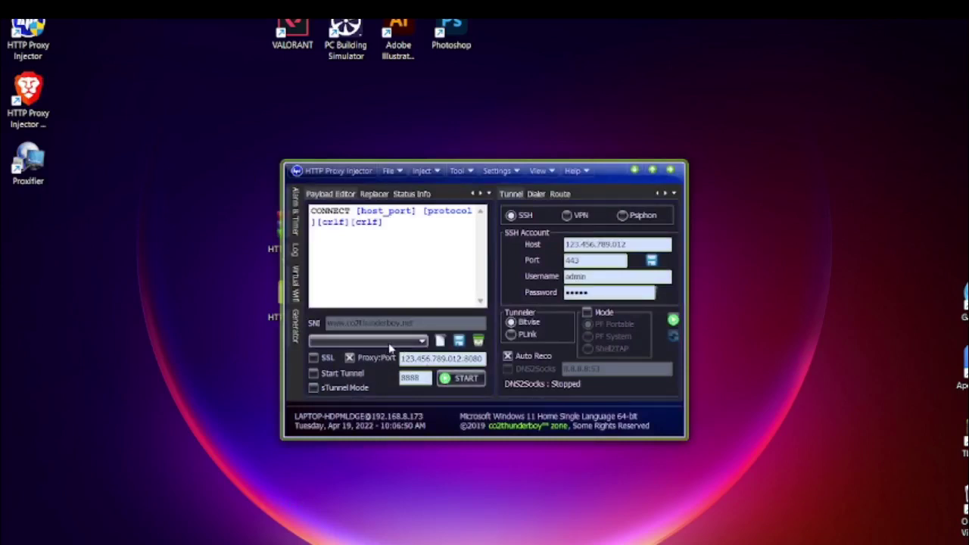
- Load the my24 configuration, enable Mode and select PF System, triggering the Proxifier-not-installed error
click(390, 343)
click(382, 365)
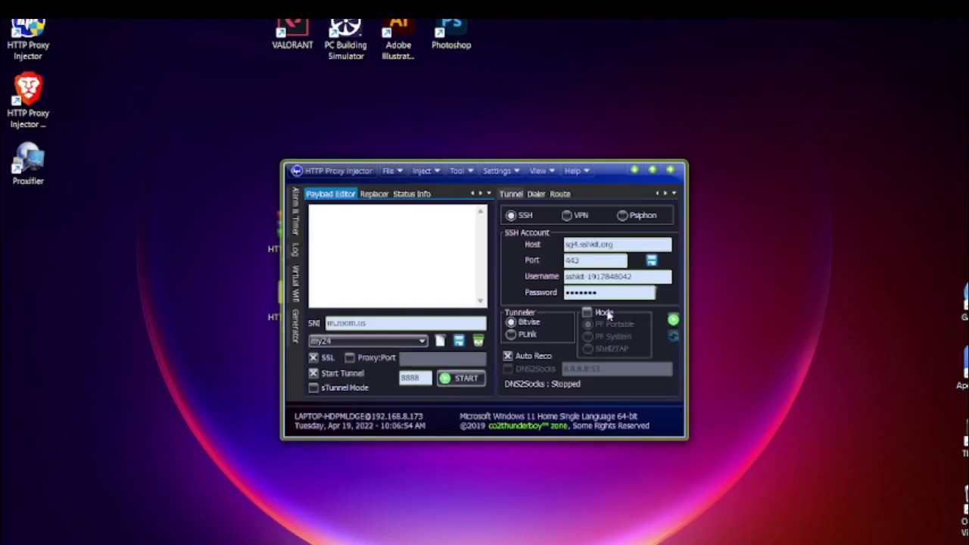
click(587, 312)
click(588, 336)
click(462, 377)
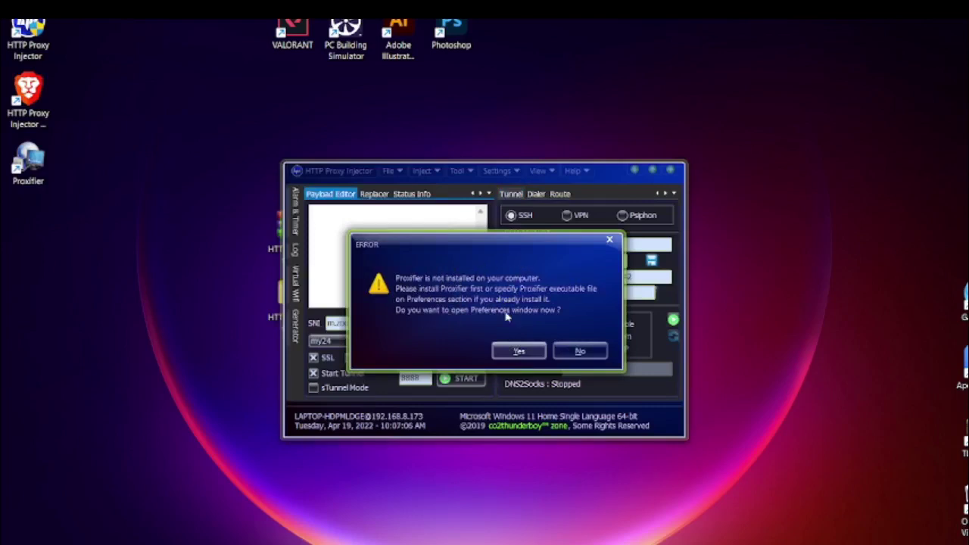
- In Preferences, set the System executable file to D:\Proxifier\Proxifier.exe, then save and close
click(532, 352)
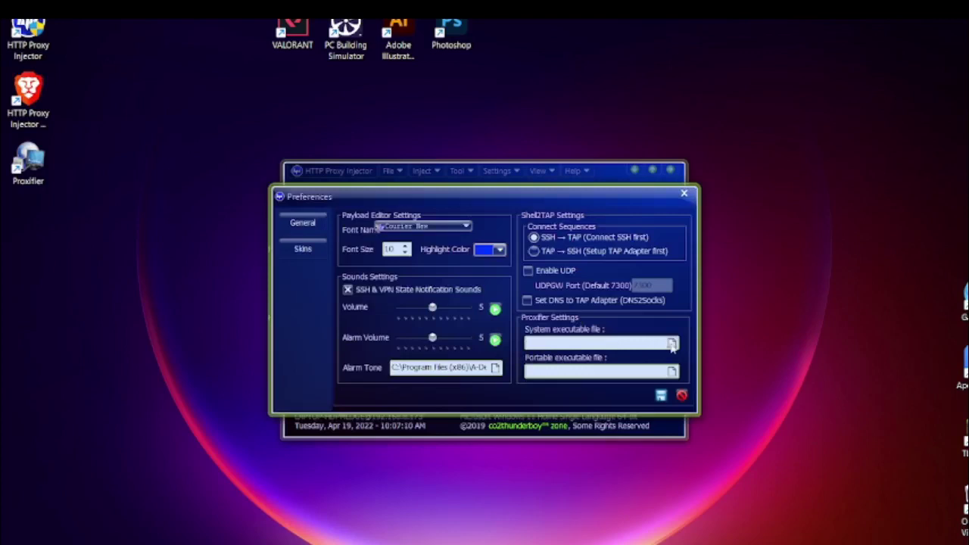
click(672, 344)
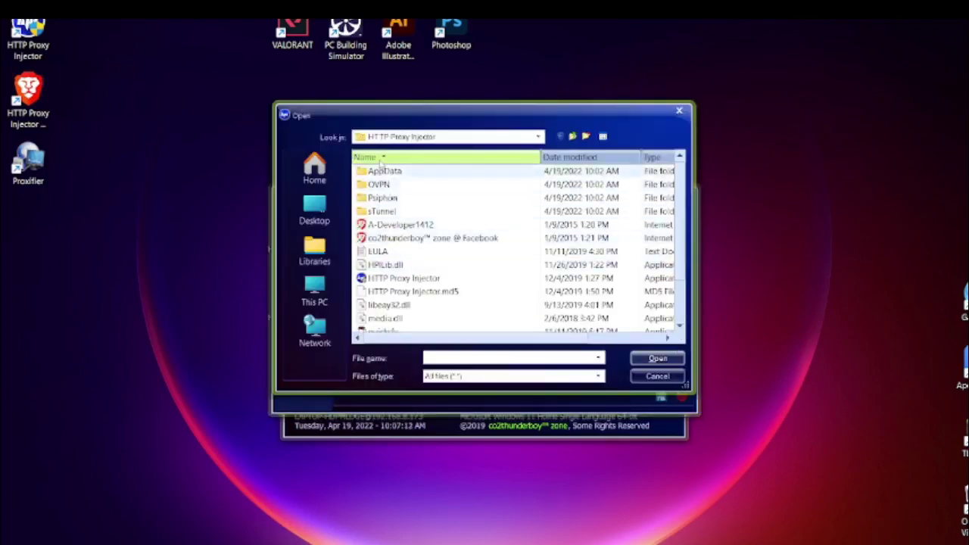
click(322, 298)
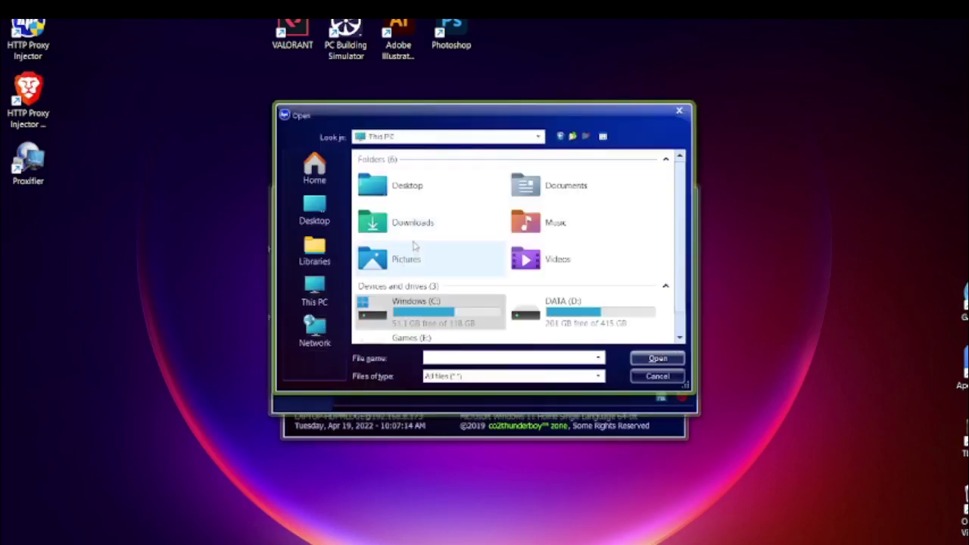
double_click(604, 314)
scroll(476, 259, down, 6)
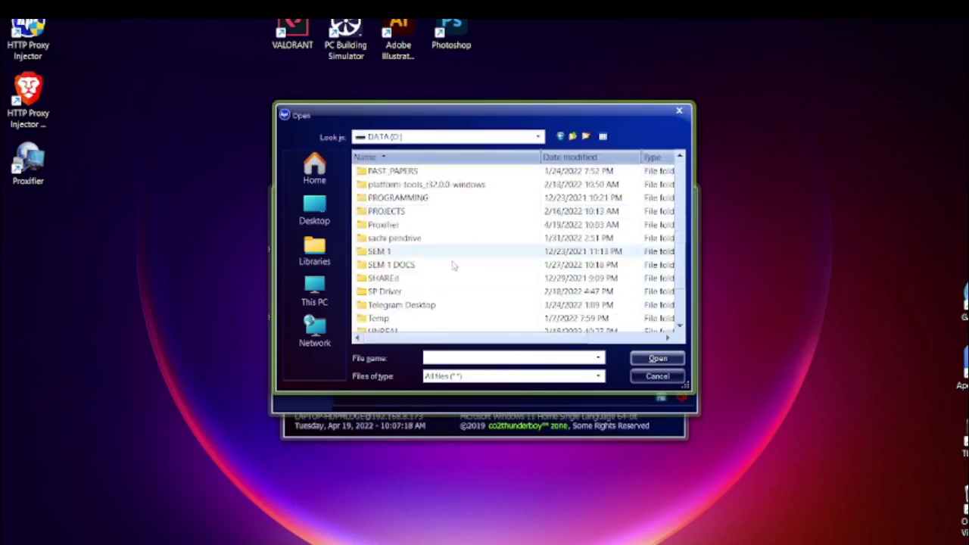
double_click(424, 225)
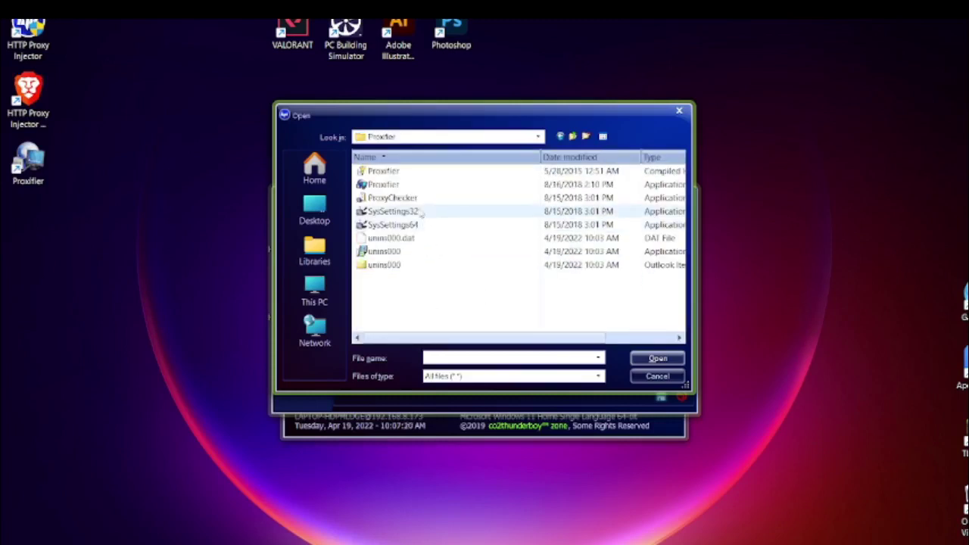
click(421, 185)
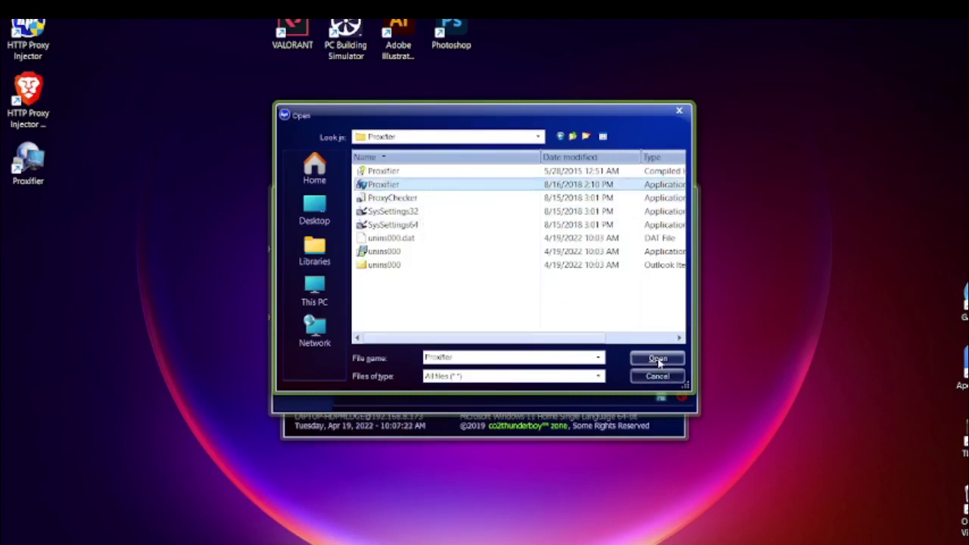
click(657, 359)
click(659, 394)
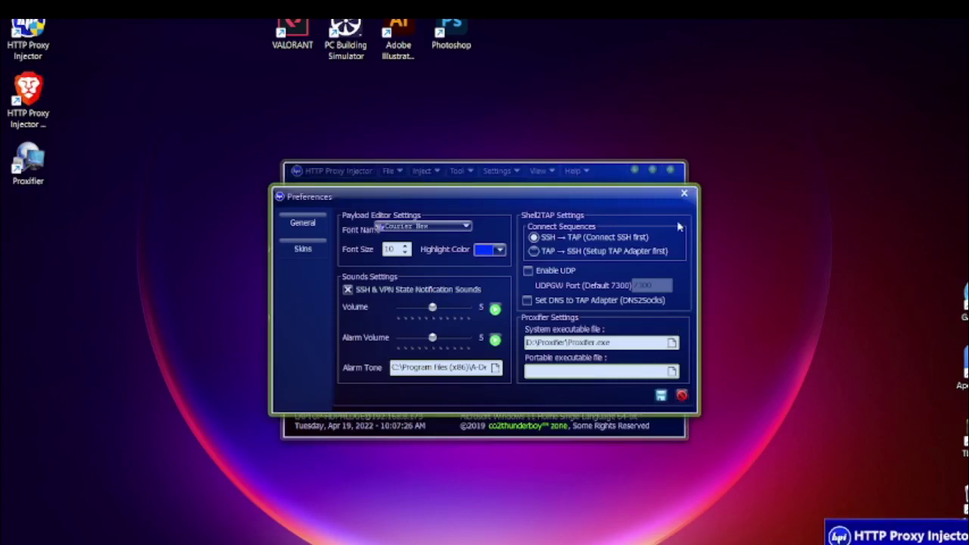
click(681, 195)
- Start the tunnel and watch the Log until it reports authentication completed
click(459, 380)
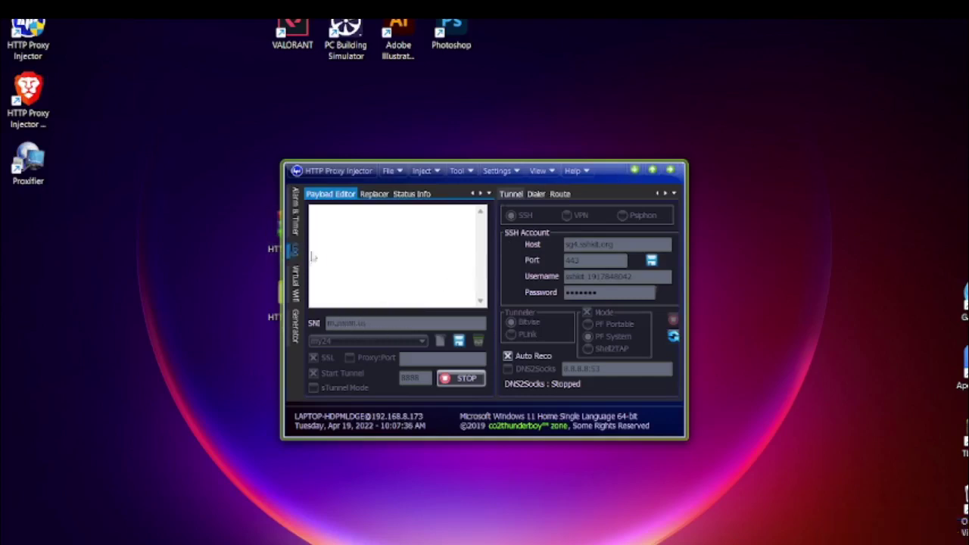
mouse_move(295, 253)
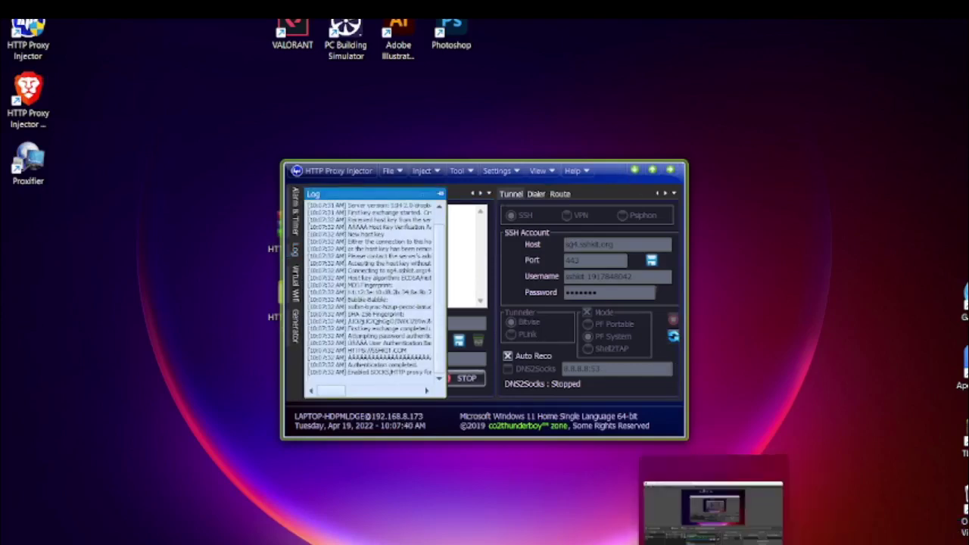
- In Brave, reload the YouTube channel page in a new tab from the pasted address
mouse_move(376, 541)
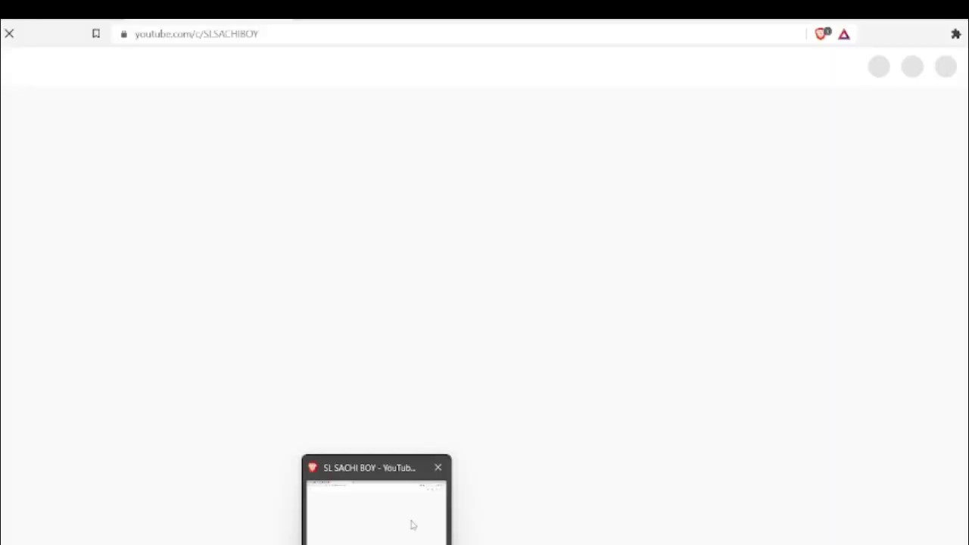
click(411, 523)
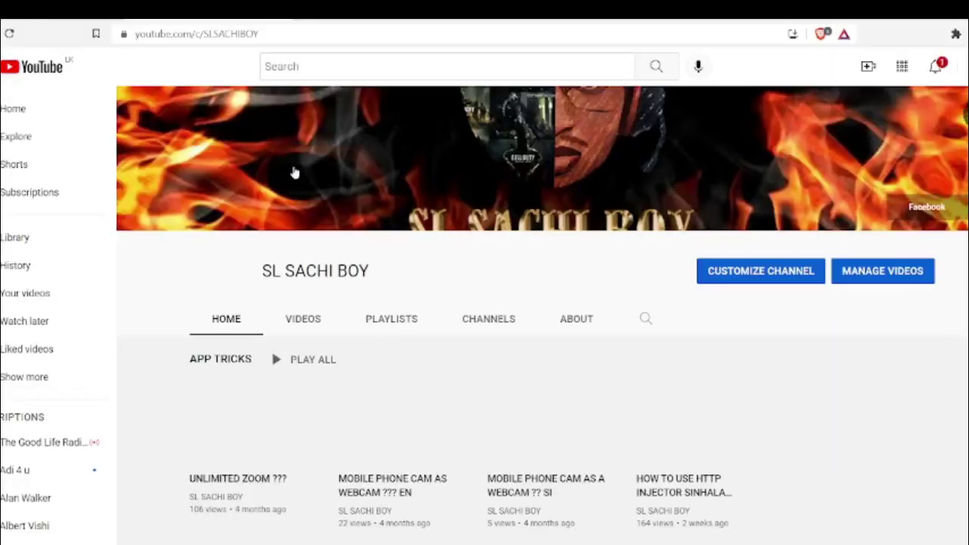
click(269, 35)
key(ctrl+c)
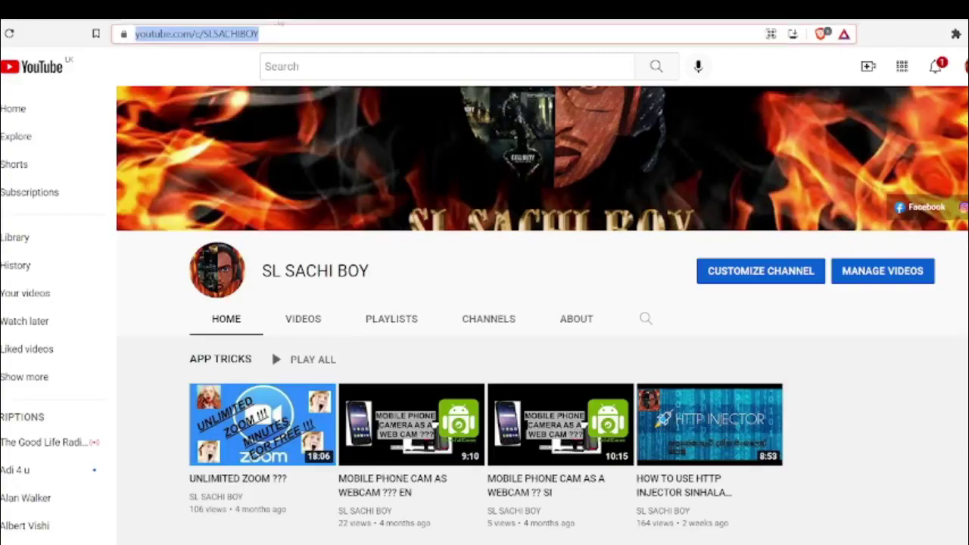
key(ctrl+t)
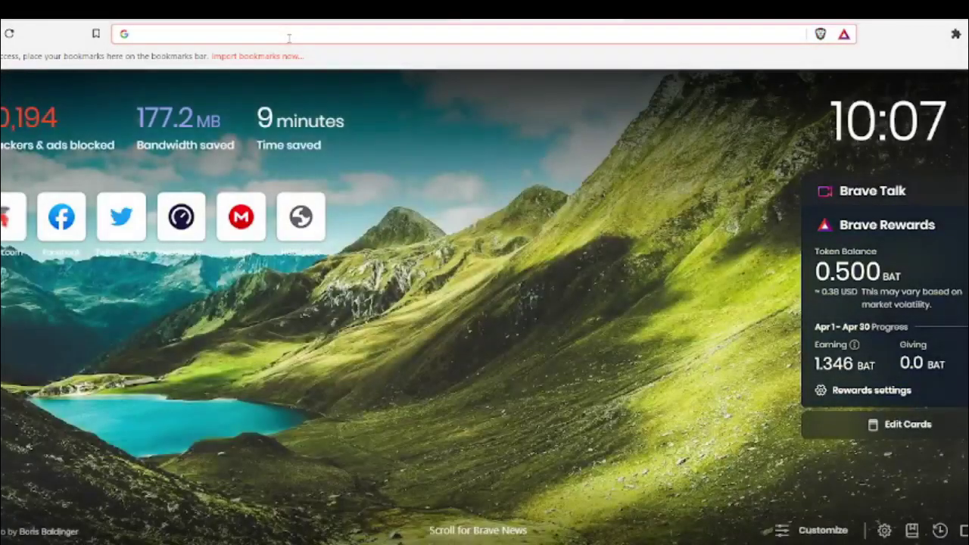
key(ctrl+v)
key(Return)
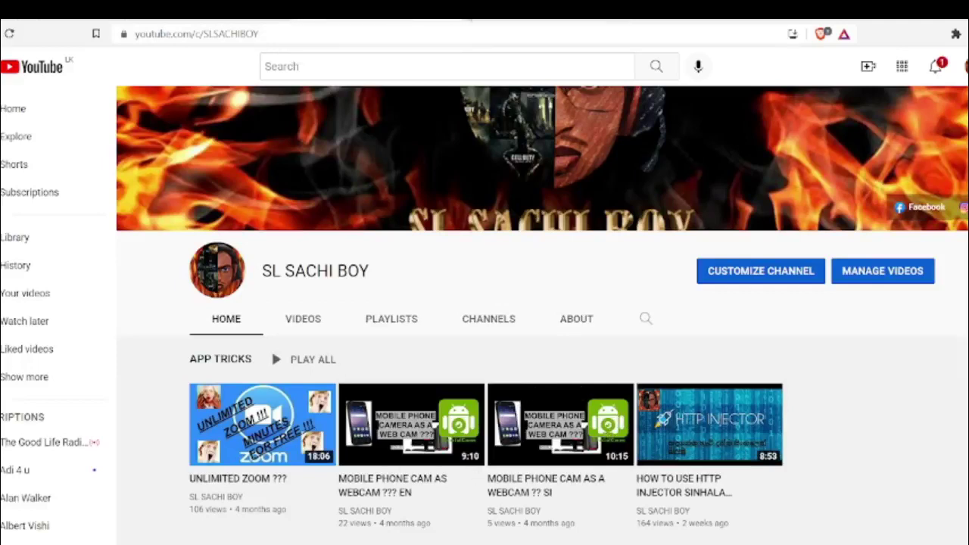
- Open sshkit.com in another new tab and start trimming its loaded address
click(469, 20)
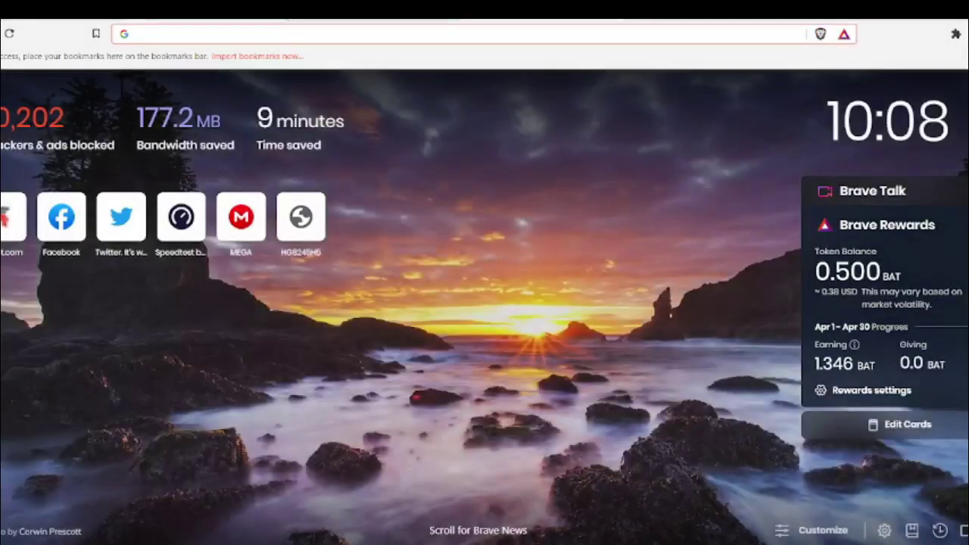
click(303, 33)
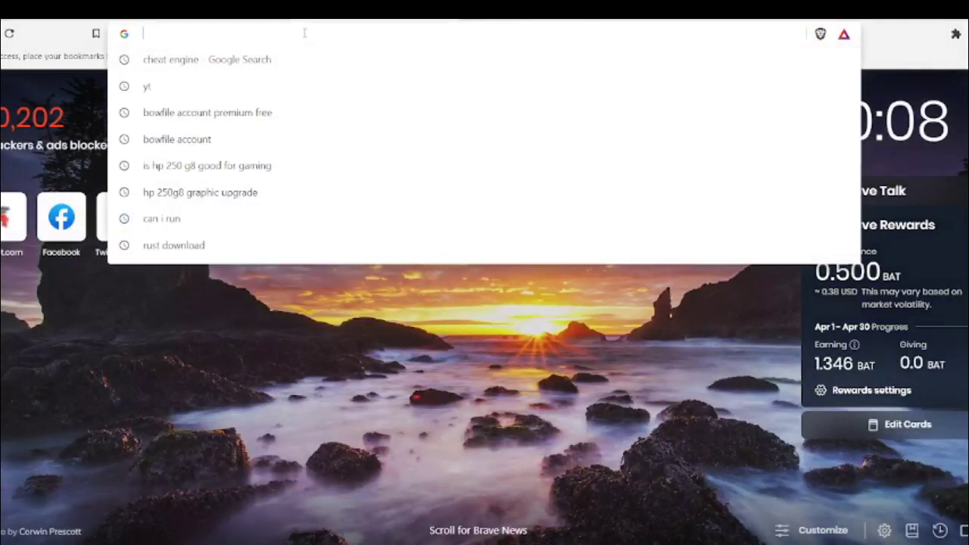
text(ssh)
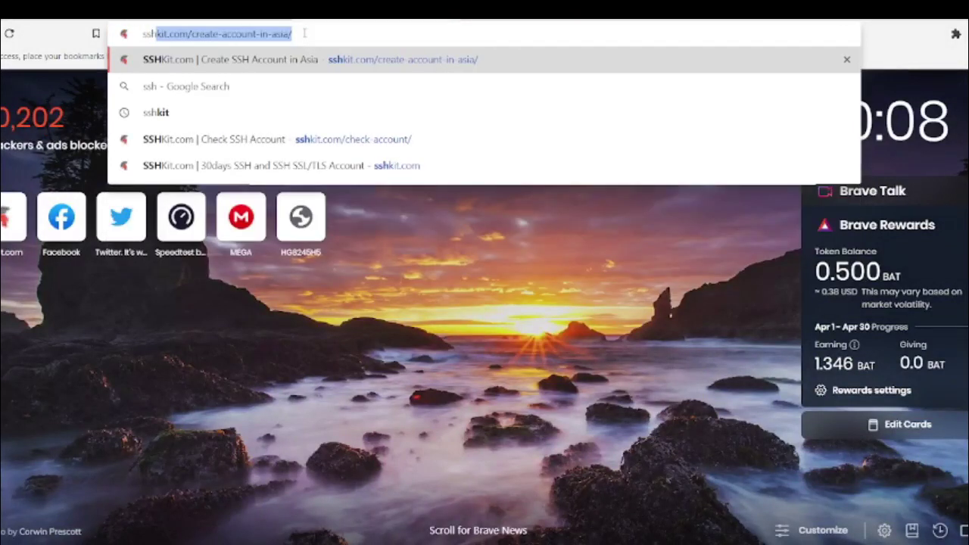
text(kit.)
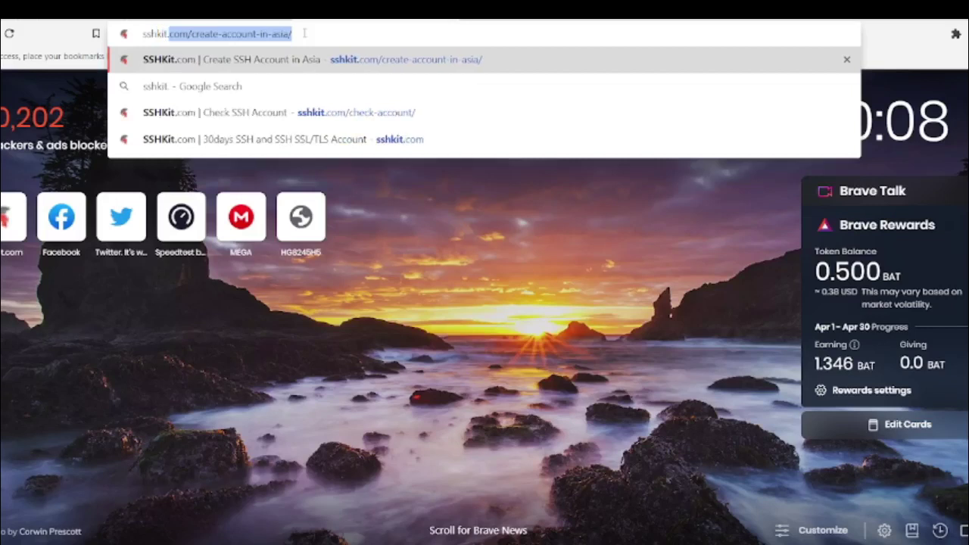
text(com)
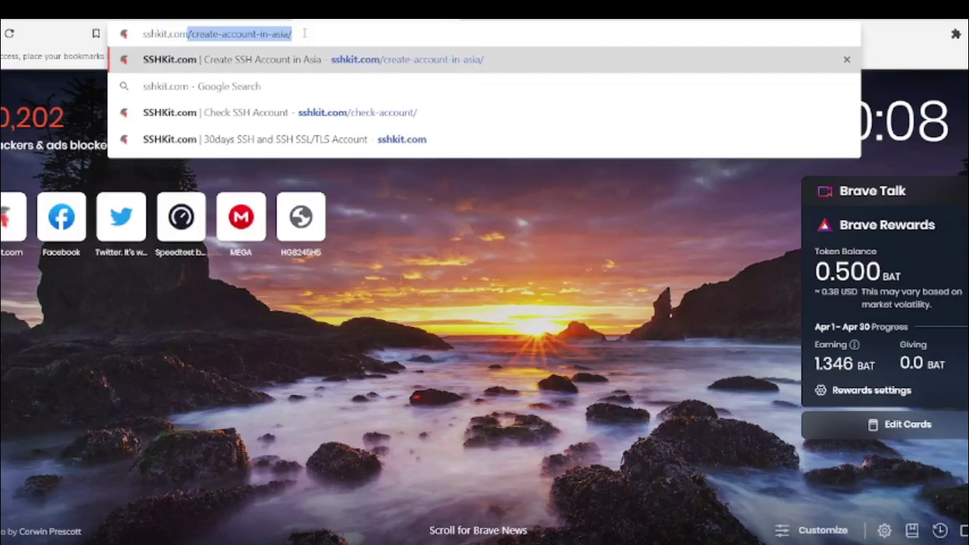
key(Return)
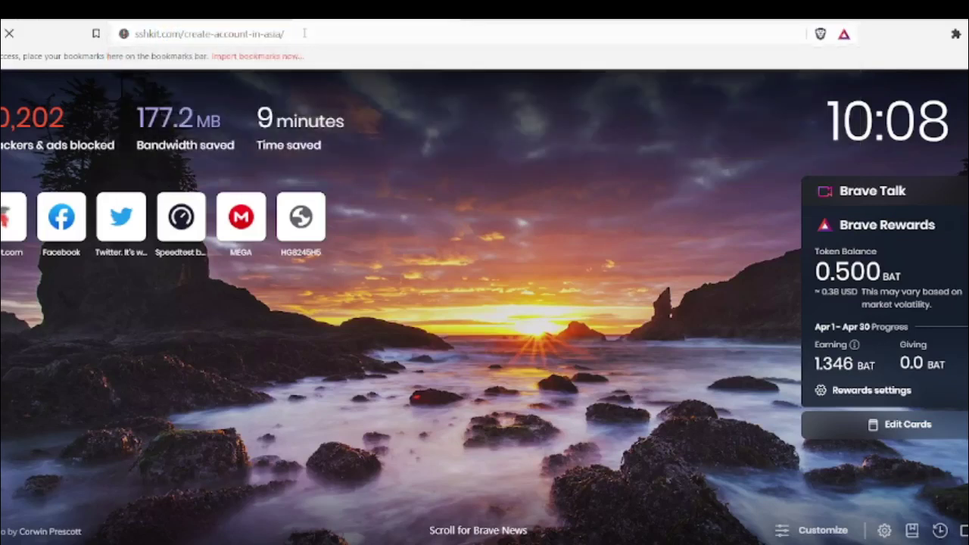
click(304, 34)
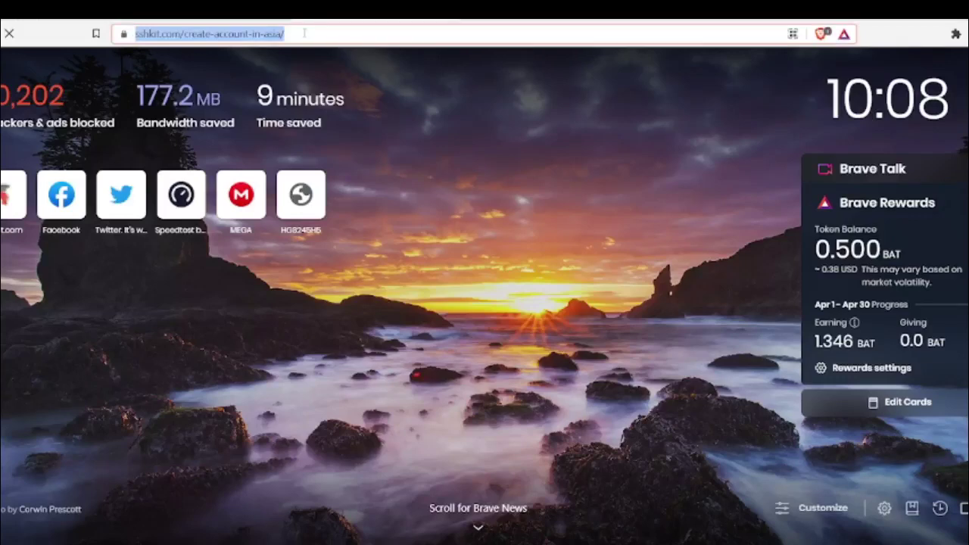
click(303, 34)
key(BackSpace)
key(BackSpace)
key(BackSpace)
key(BackSpace)
key(BackSpace)
key(BackSpace)
key(BackSpace)
key(BackSpace)
key(BackSpace)
key(BackSpace)
key(BackSpace)
key(BackSpace)
key(BackSpace)
key(BackSpace)
key(BackSpace)
key(BackSpace)
key(BackSpace)
key(BackSpace)
key(BackSpace)
key(BackSpace)
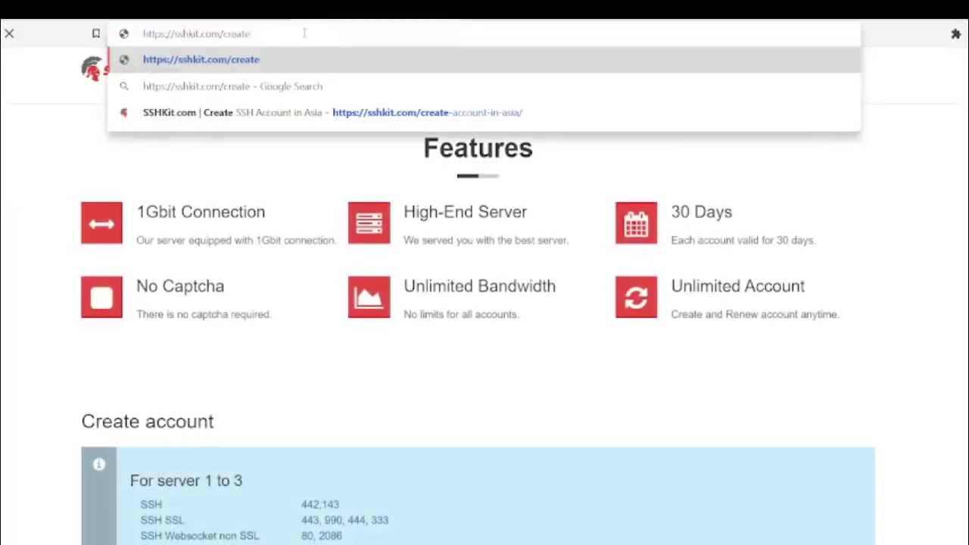
- Trim the address to the sshkit.com home page, then choose Create Account under 30 DAYS SSH
key(BackSpace)
key(BackSpace)
key(Return)
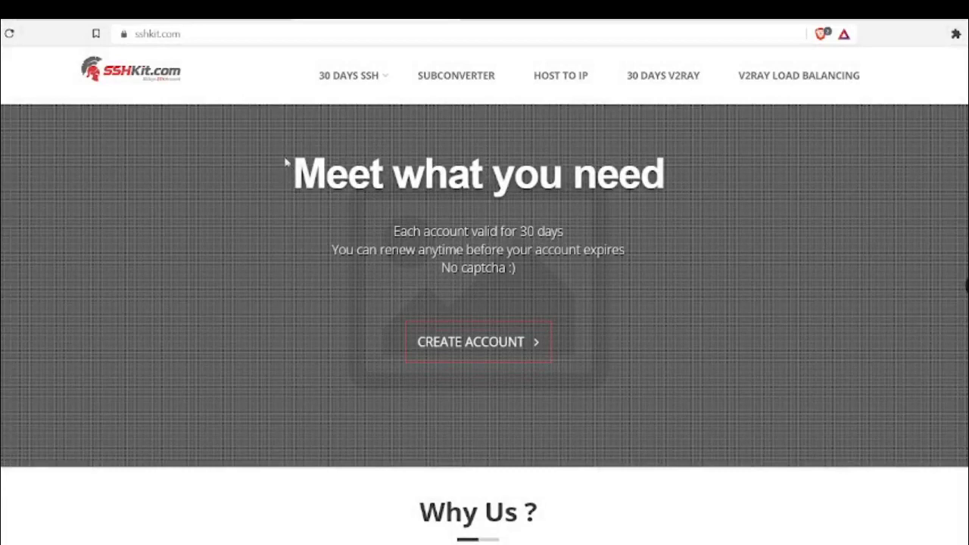
mouse_move(345, 88)
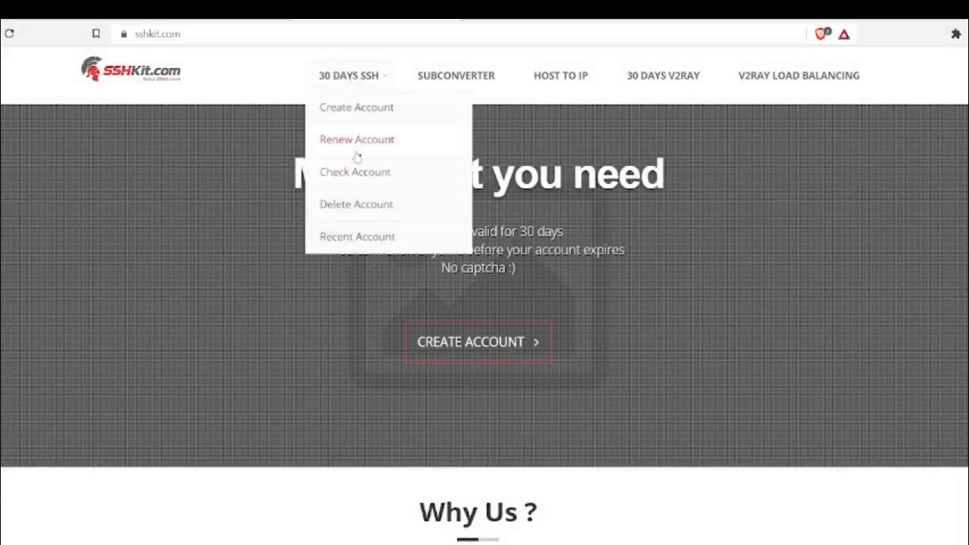
click(373, 114)
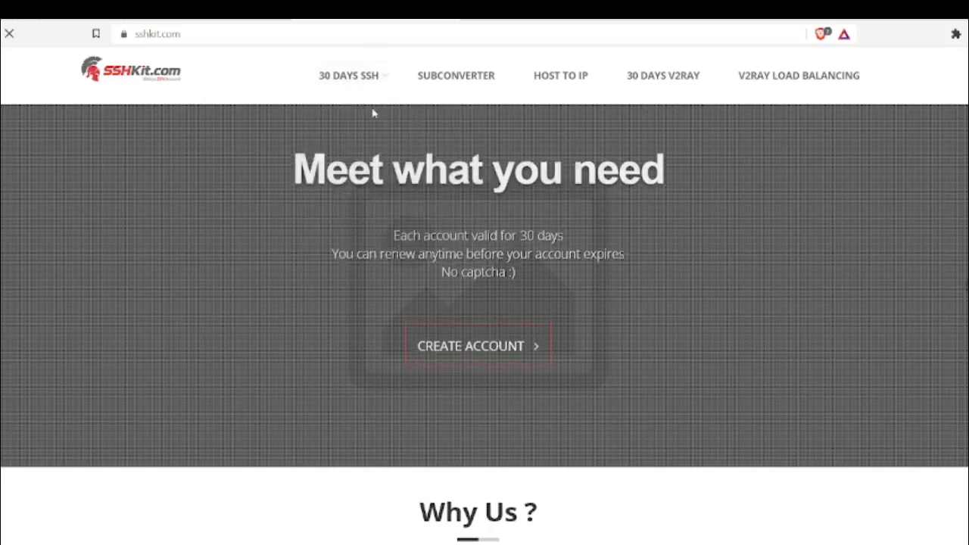